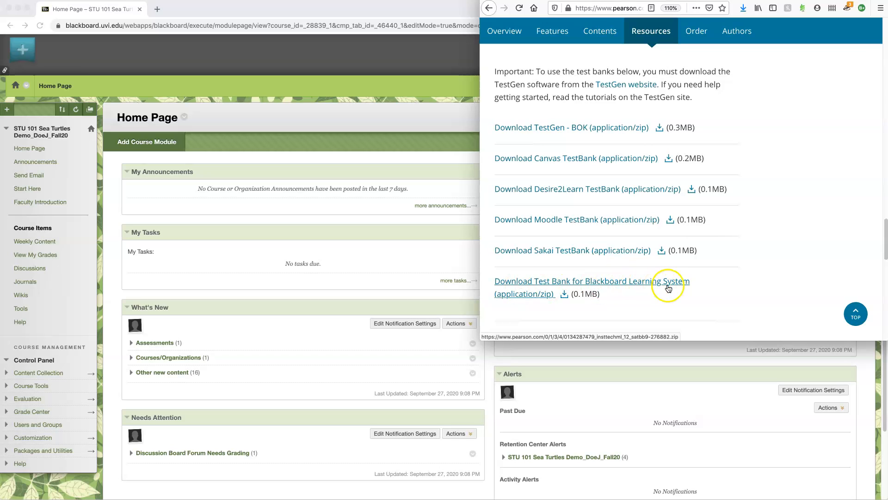
Download the Test Bank for Blackboard Learning System zip from the publisher's resources, and switch to the Blackboard course
{"action": "left_click", "coordinate": [520, 293]}
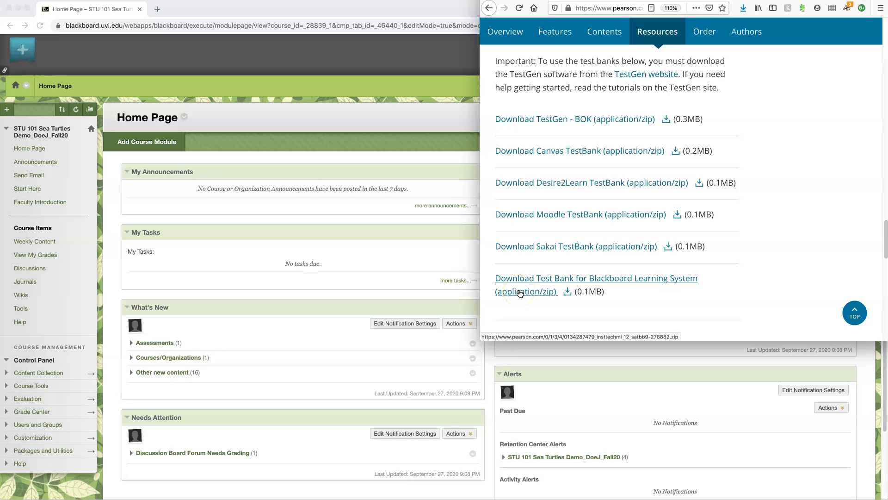
{"action": "left_click", "coordinate": [27, 476]}
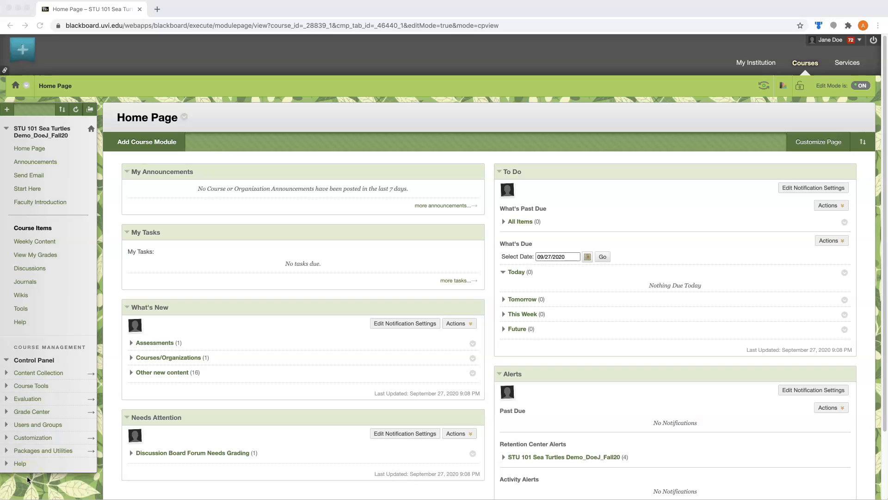
Open the course's Pools page from the Tests, Surveys, and Pools course tool
{"action": "left_click", "coordinate": [251, 466]}
{"action": "scroll", "coordinate": [50, 382], "scroll_direction": "down", "scroll_amount": 3}
{"action": "left_click", "coordinate": [33, 308]}
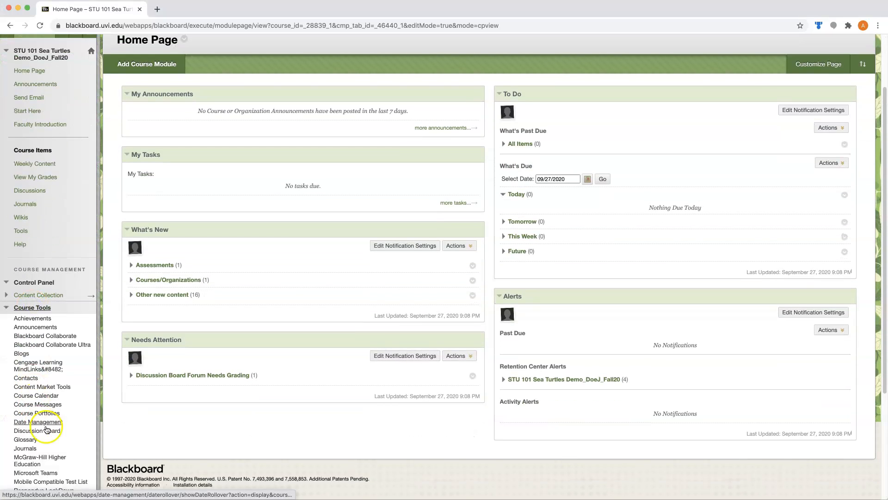
{"action": "scroll", "coordinate": [49, 431], "scroll_direction": "down", "scroll_amount": 3}
{"action": "scroll", "coordinate": [49, 431], "scroll_direction": "down", "scroll_amount": 4}
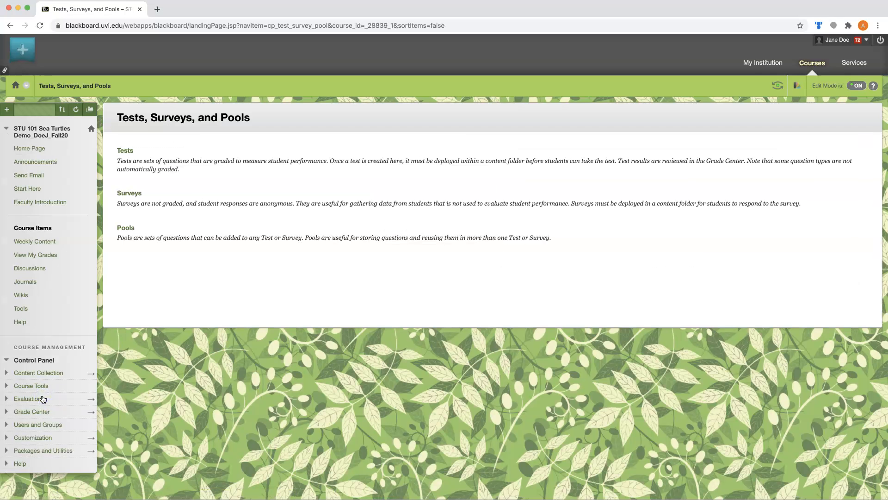
{"action": "left_click", "coordinate": [127, 229]}
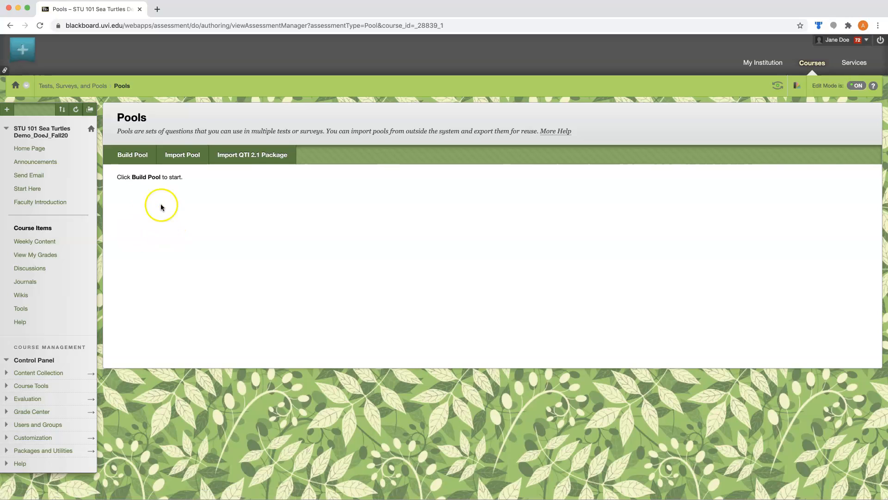
{"action": "left_click", "coordinate": [182, 156]}
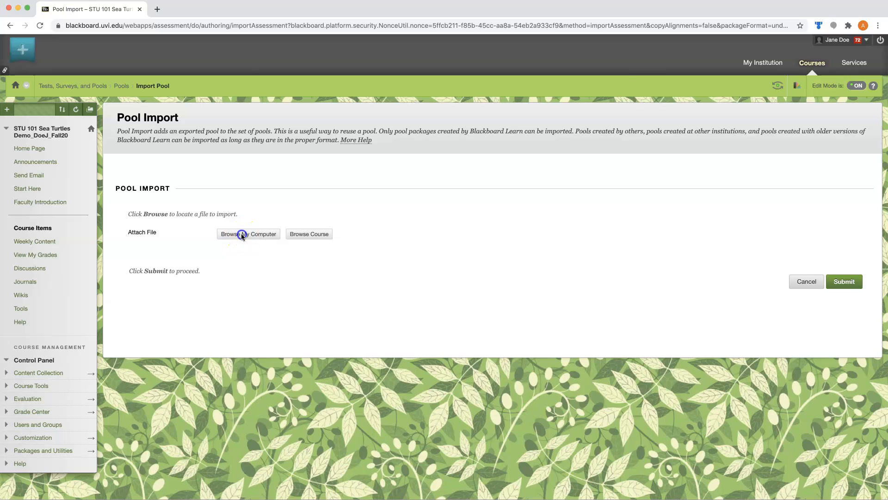
{"action": "left_click", "coordinate": [241, 233]}
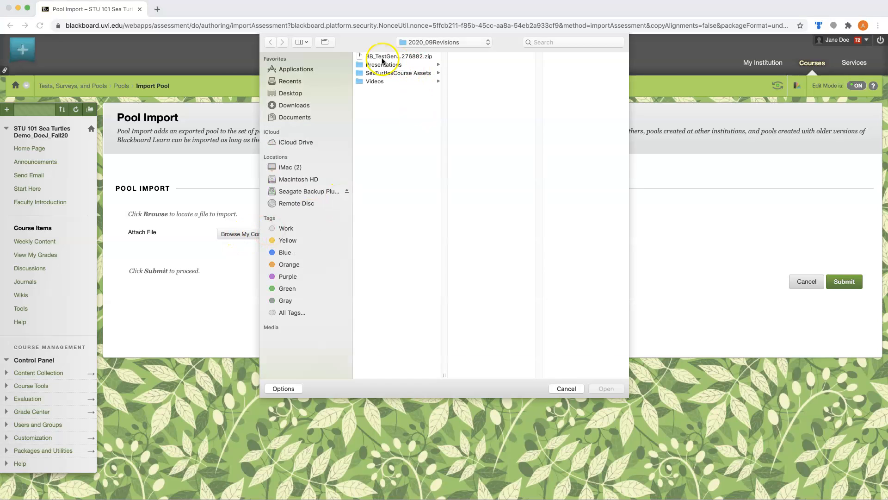
{"action": "left_click", "coordinate": [382, 57]}
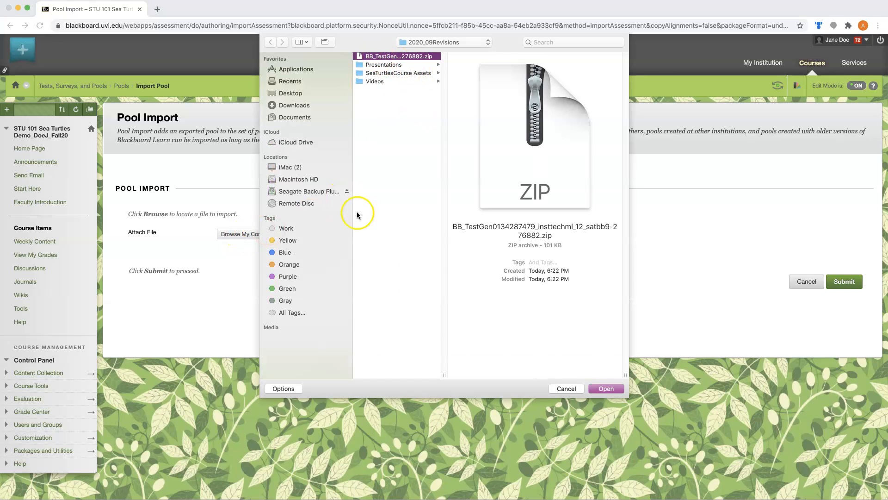
{"action": "left_click", "coordinate": [606, 388]}
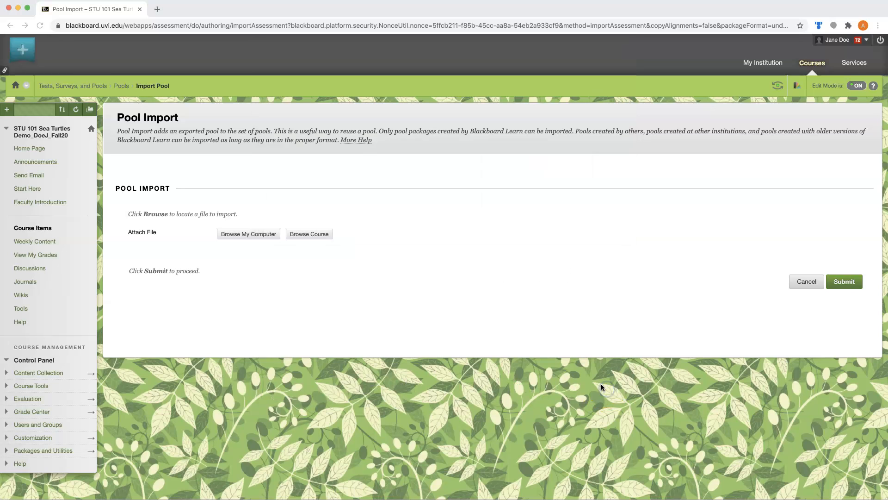
{"action": "left_click", "coordinate": [849, 312]}
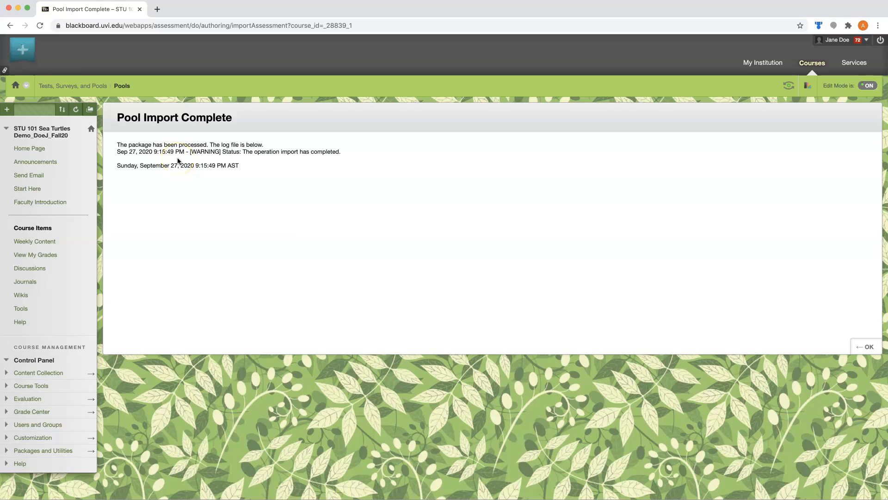
Review the import status in the log and return to the list of pools
{"action": "left_click", "coordinate": [262, 158]}
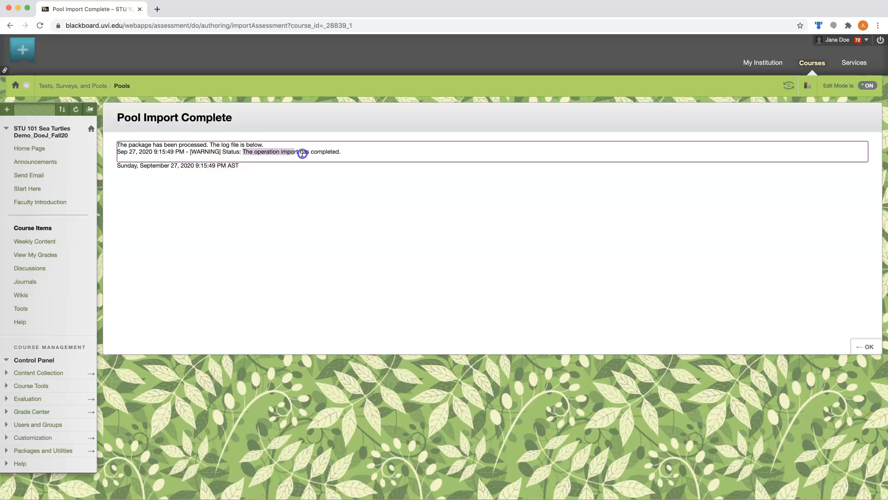
{"action": "left_click_drag", "start_coordinate": [302, 153], "coordinate": [363, 154]}
{"action": "left_click", "coordinate": [320, 225]}
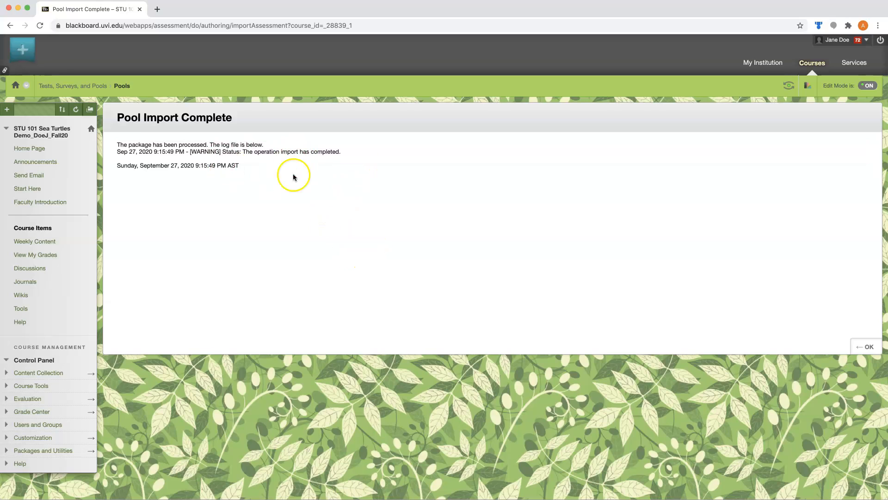
{"action": "left_click", "coordinate": [865, 347]}
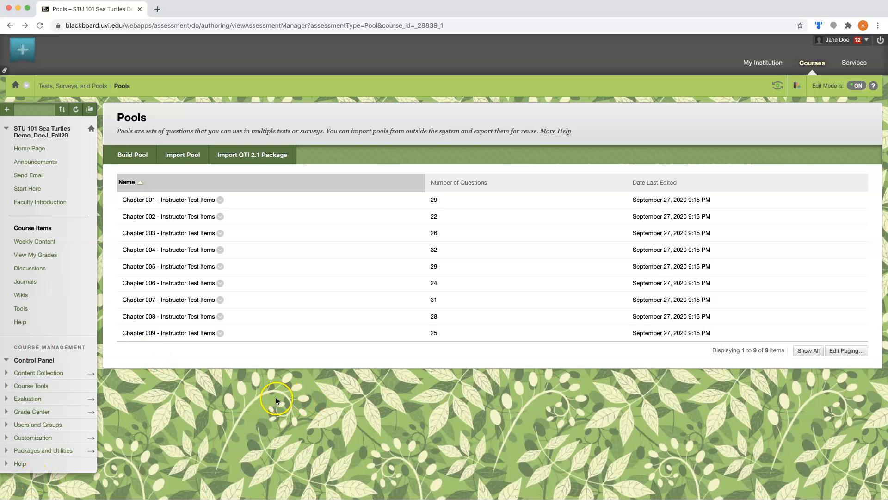
Build a new test named Demo in the course's Tests area and submit its information
{"action": "left_click", "coordinate": [75, 87]}
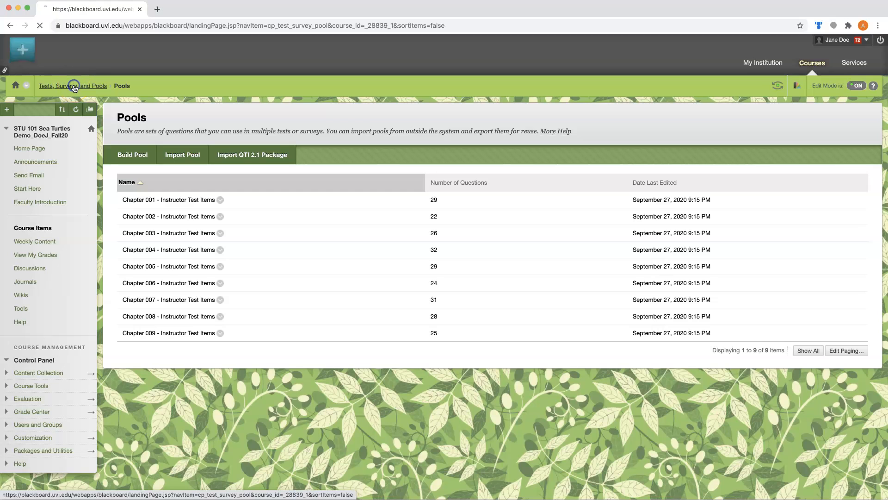
{"action": "left_click", "coordinate": [123, 153]}
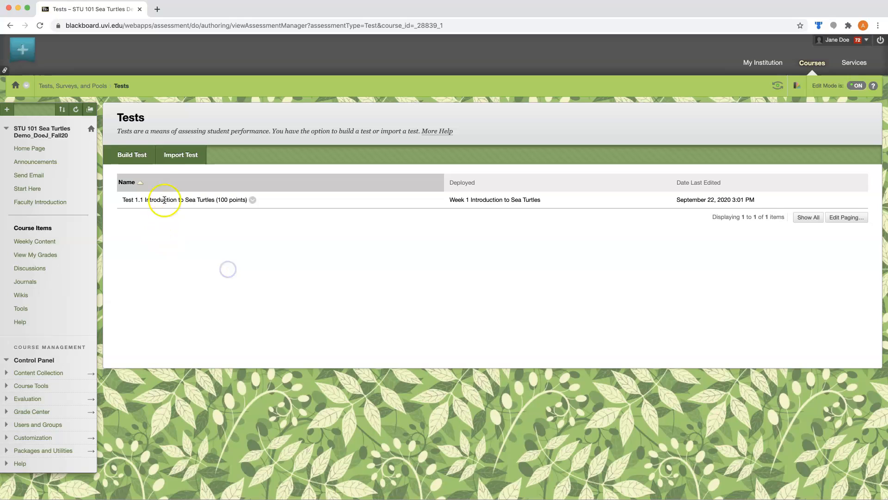
{"action": "left_click", "coordinate": [132, 156]}
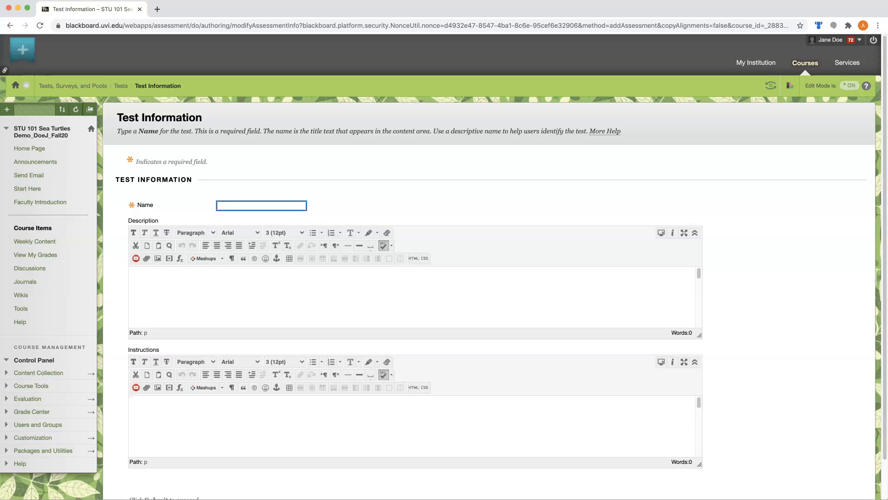
{"action": "type", "text": "Demo"}
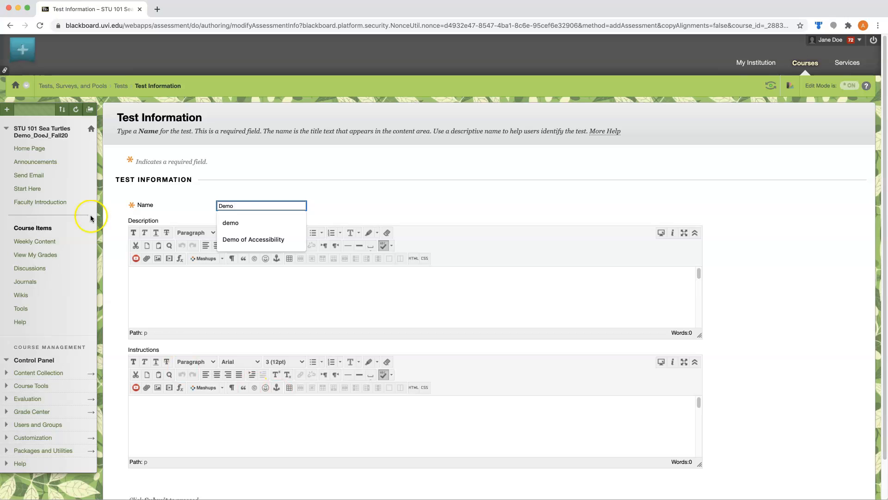
{"action": "left_click", "coordinate": [407, 167]}
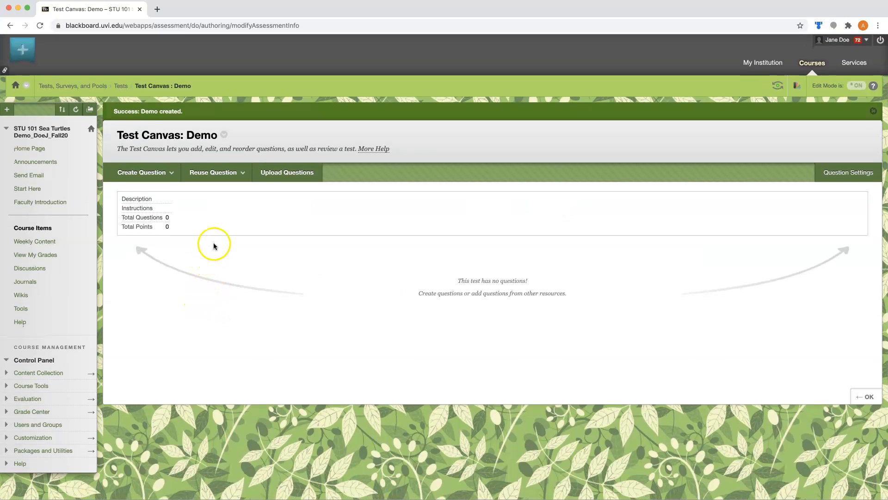
Start a question set that reuses existing questions in the Demo test
{"action": "left_click", "coordinate": [146, 174]}
{"action": "left_click", "coordinate": [209, 173]}
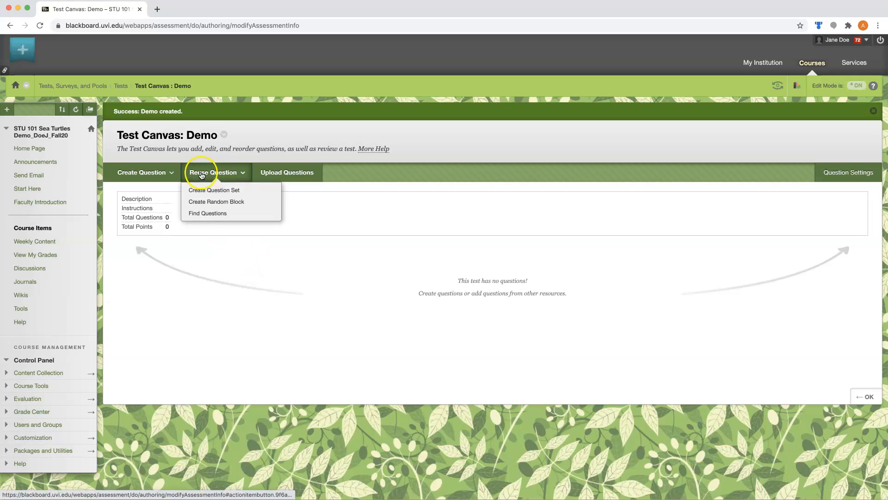
{"action": "left_click", "coordinate": [226, 194]}
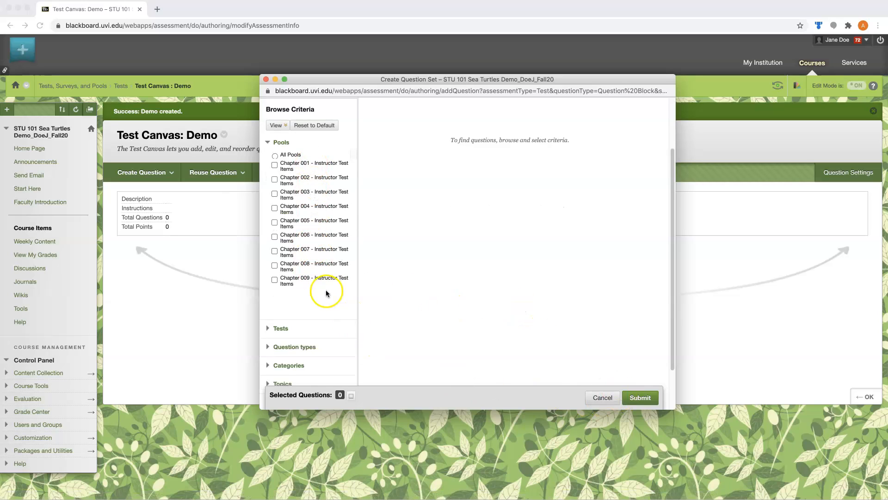
Examine the available question types and levels of difficulty in the question set's browse criteria
{"action": "scroll", "coordinate": [324, 289], "scroll_direction": "down", "scroll_amount": 2}
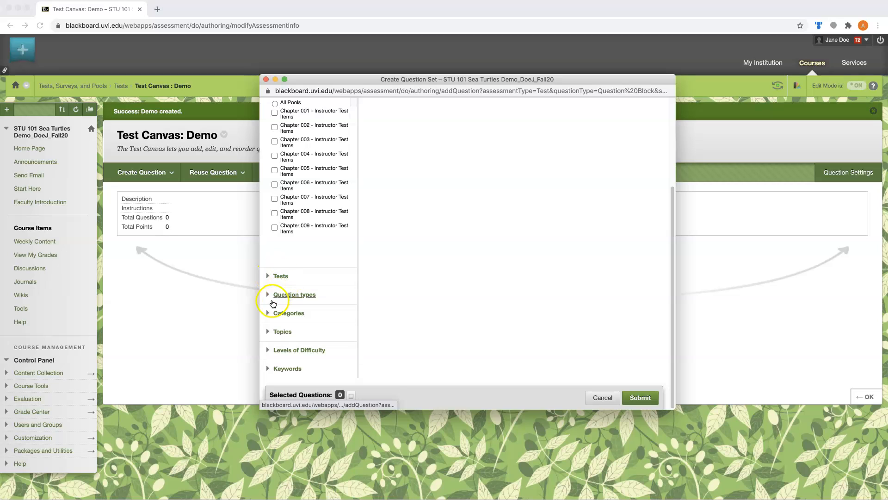
{"action": "left_click", "coordinate": [287, 295]}
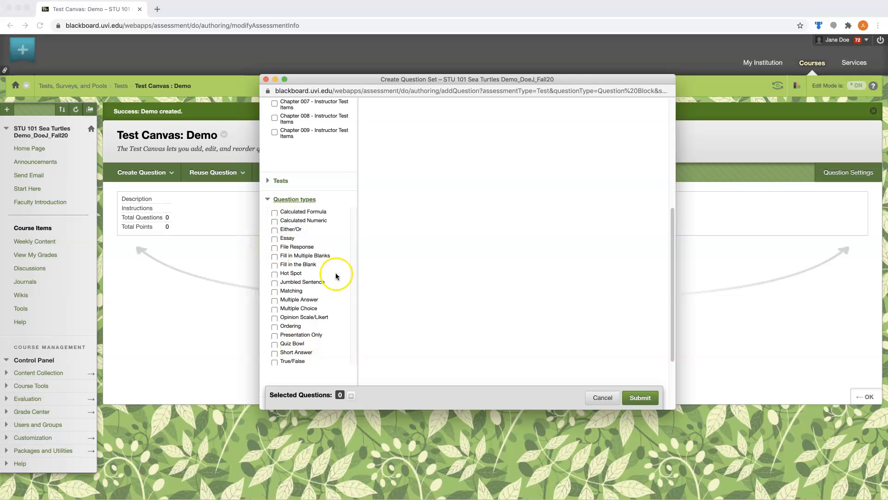
{"action": "left_click", "coordinate": [269, 200]}
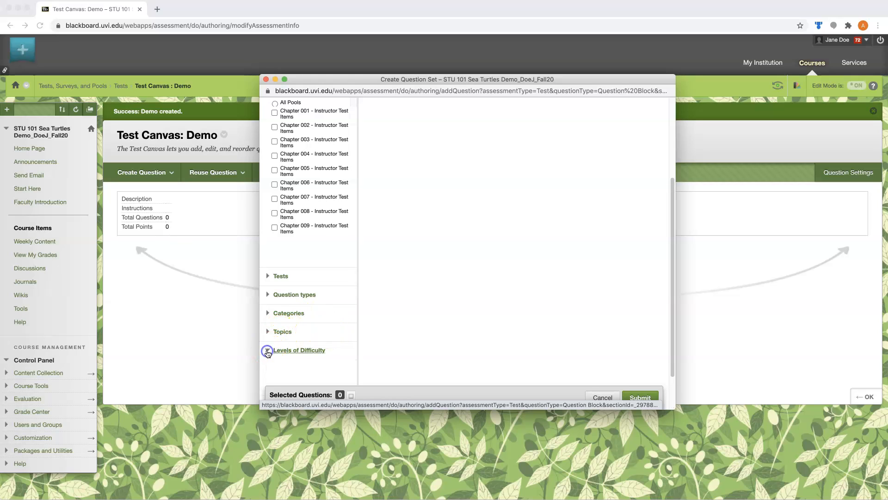
{"action": "left_click", "coordinate": [286, 349]}
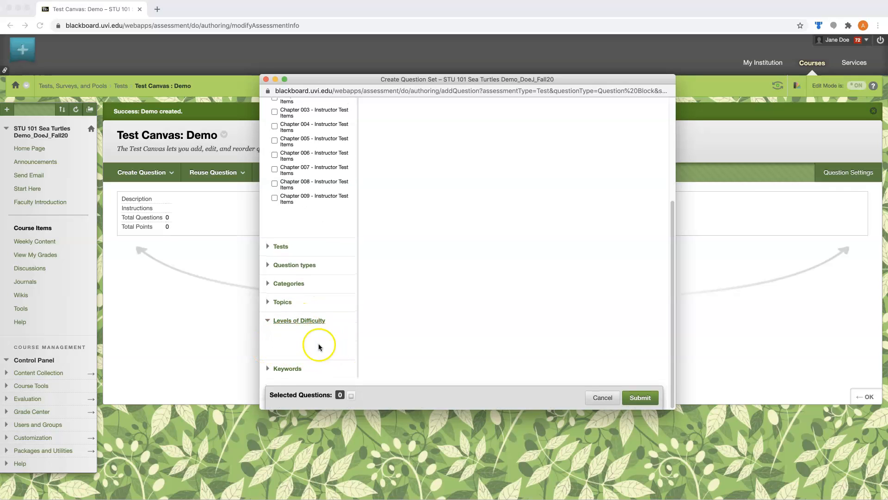
{"action": "left_click", "coordinate": [280, 319]}
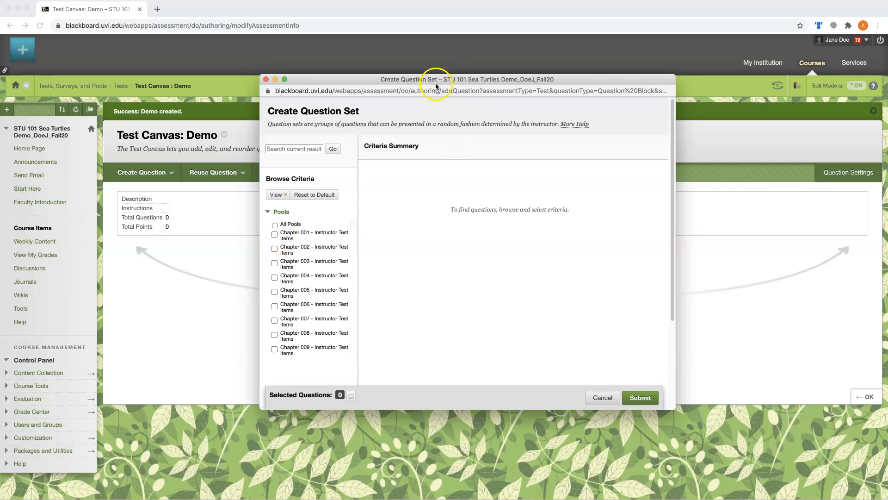
Limit the question set's source to the Chapter 001 - Instructor Test Items pool and look through its questions
{"action": "left_click_drag", "start_coordinate": [434, 80], "coordinate": [713, 33]}
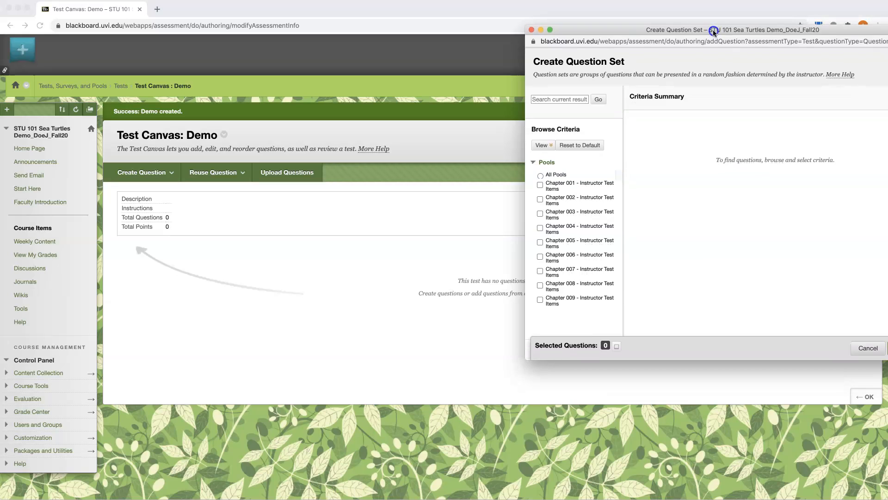
{"action": "left_click", "coordinate": [540, 185]}
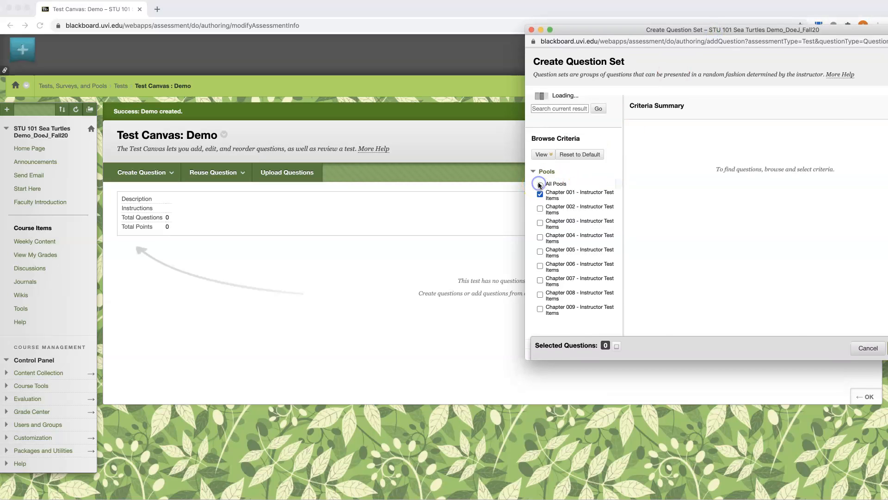
{"action": "scroll", "coordinate": [725, 225], "scroll_direction": "down", "scroll_amount": 5}
{"action": "scroll", "coordinate": [725, 226], "scroll_direction": "down", "scroll_amount": 5}
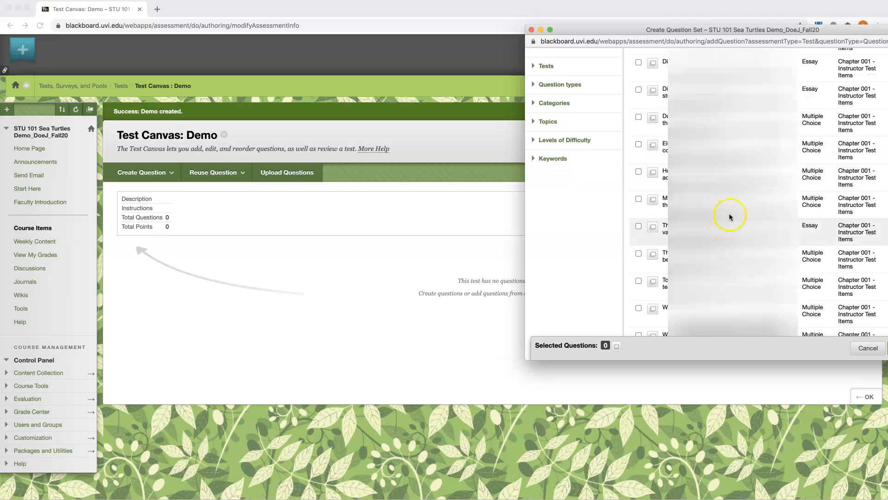
{"action": "scroll", "coordinate": [724, 207], "scroll_direction": "up", "scroll_amount": 15}
{"action": "scroll", "coordinate": [727, 208], "scroll_direction": "down", "scroll_amount": 5}
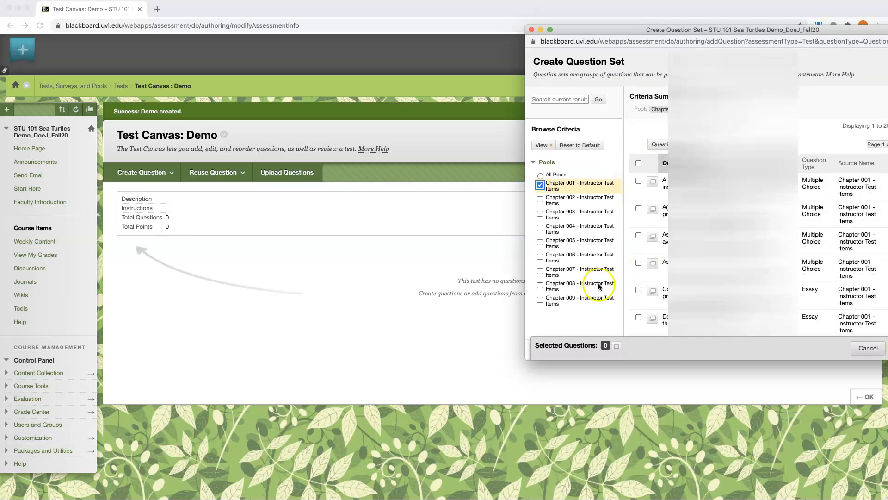
Filter the Chapter 001 pool's questions to the Multiple Choice type and look through the filtered list
{"action": "left_click", "coordinate": [535, 135]}
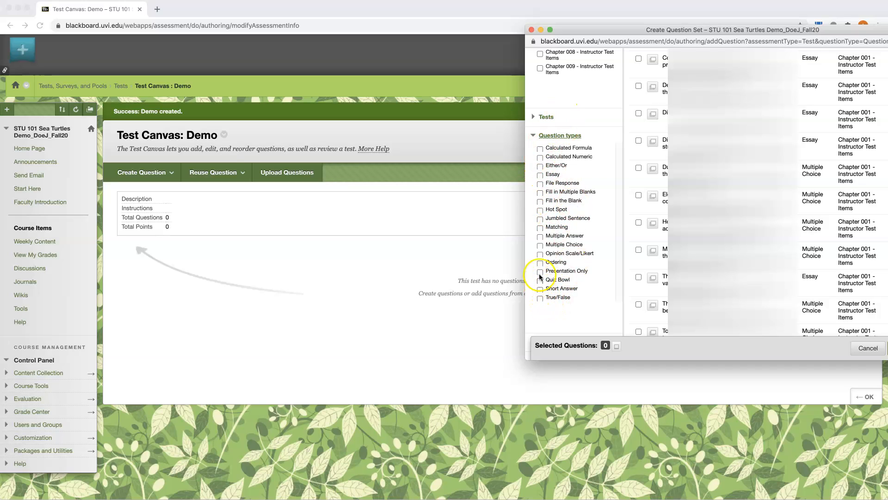
{"action": "left_click", "coordinate": [540, 246]}
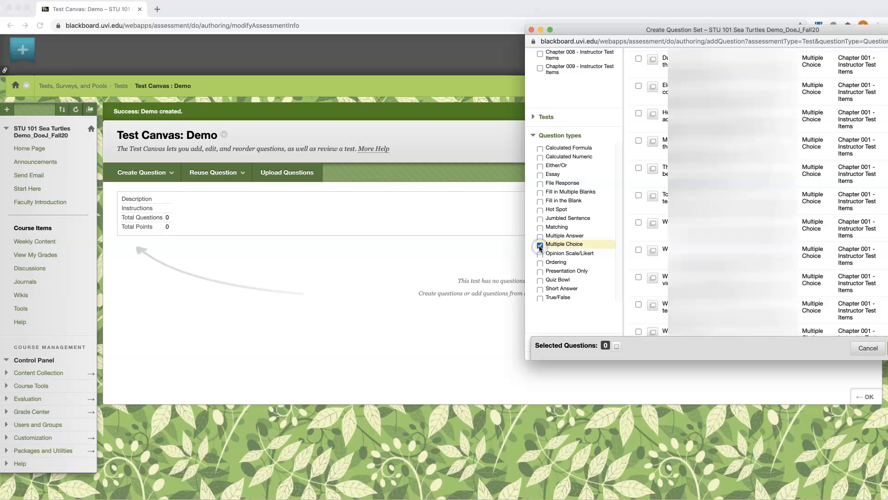
{"action": "scroll", "coordinate": [703, 237], "scroll_direction": "down", "scroll_amount": 3}
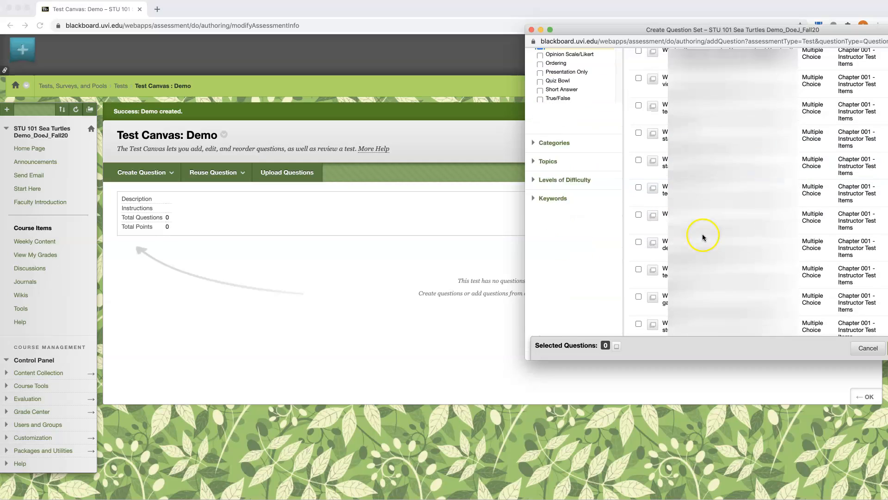
{"action": "scroll", "coordinate": [702, 238], "scroll_direction": "up", "scroll_amount": 9}
Add the second, third, seventh, eleventh and twelfth Chapter 001 multiple-choice questions to the question set and submit it
{"action": "left_click", "coordinate": [639, 164]}
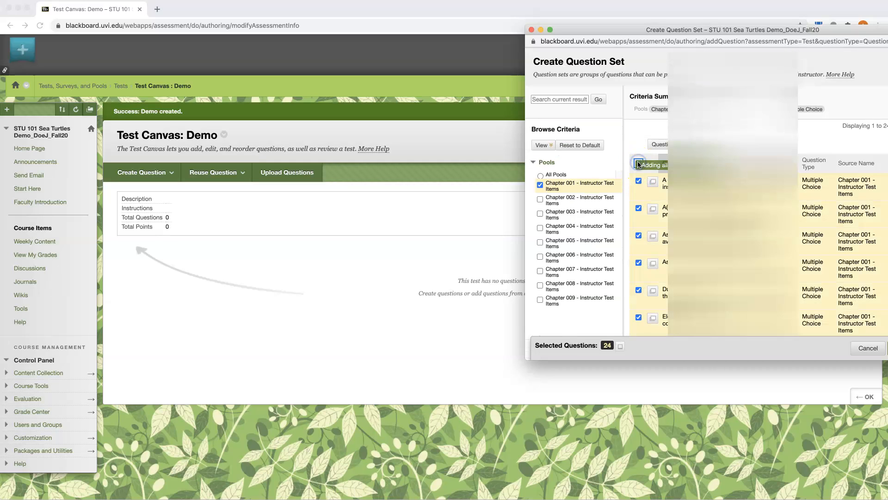
{"action": "left_click", "coordinate": [638, 164]}
{"action": "left_click", "coordinate": [638, 207]}
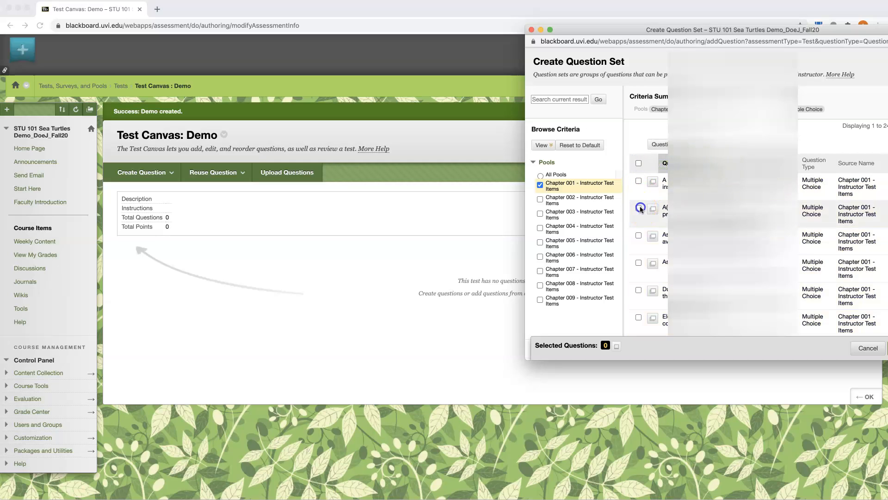
{"action": "left_click", "coordinate": [639, 235]}
{"action": "scroll", "coordinate": [641, 239], "scroll_direction": "down", "scroll_amount": 5}
{"action": "left_click", "coordinate": [639, 241]}
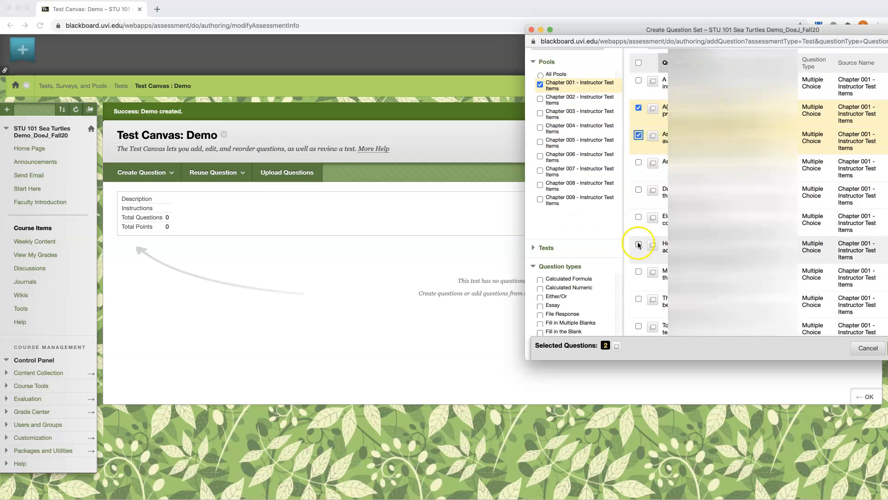
{"action": "scroll", "coordinate": [639, 245], "scroll_direction": "down", "scroll_amount": 2}
{"action": "left_click", "coordinate": [639, 250]}
{"action": "left_click", "coordinate": [639, 279]}
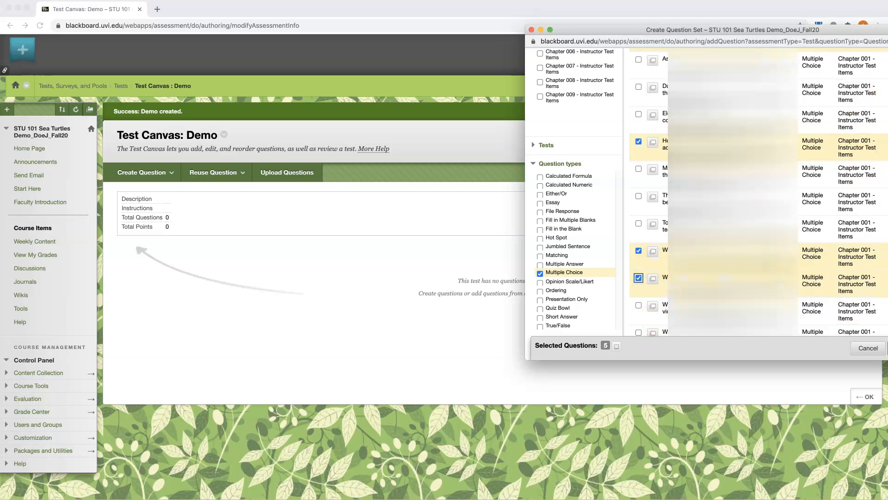
{"action": "left_click_drag", "start_coordinate": [886, 30], "coordinate": [813, 35]}
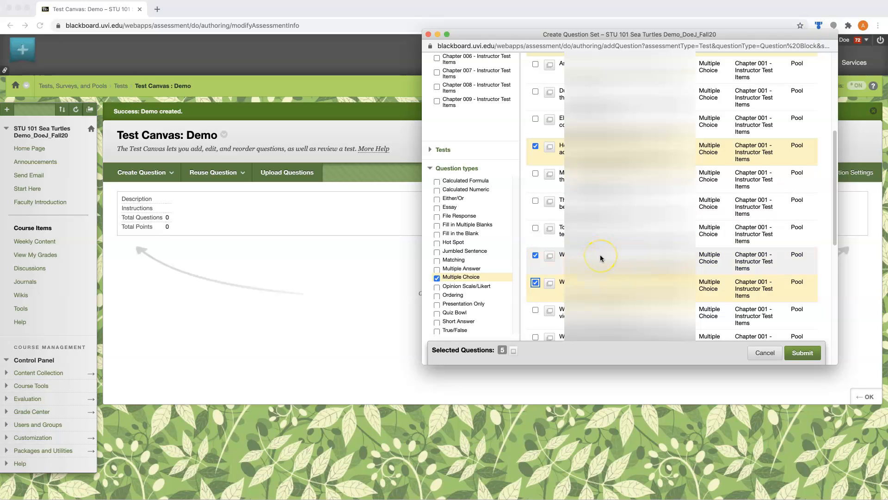
{"action": "left_click", "coordinate": [809, 354]}
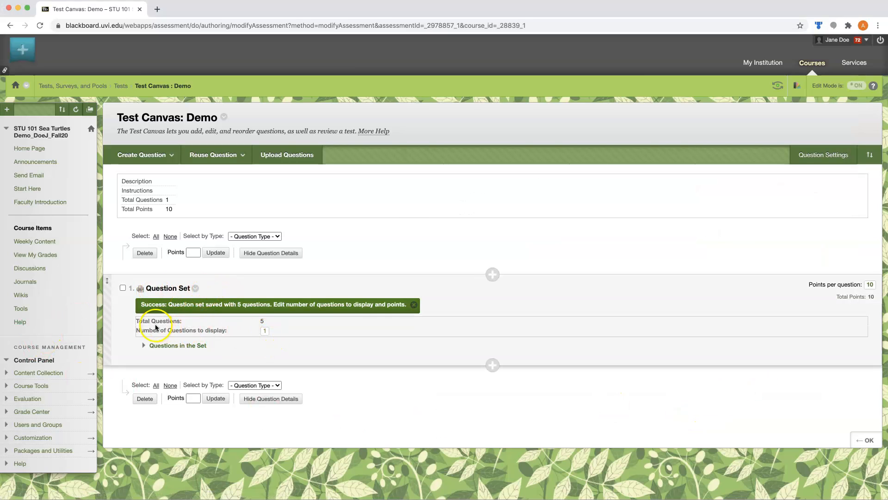
Set the question set to display 2 questions worth 5 points each
{"action": "left_click", "coordinate": [265, 333]}
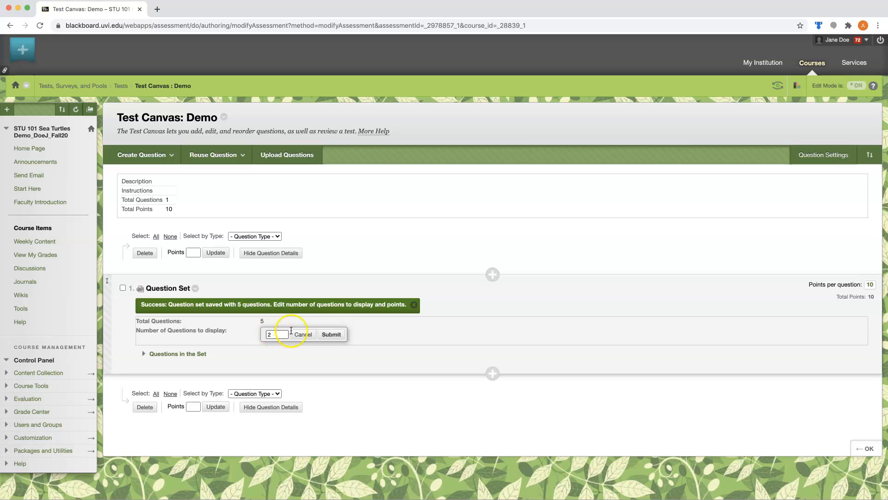
{"action": "left_click", "coordinate": [332, 334]}
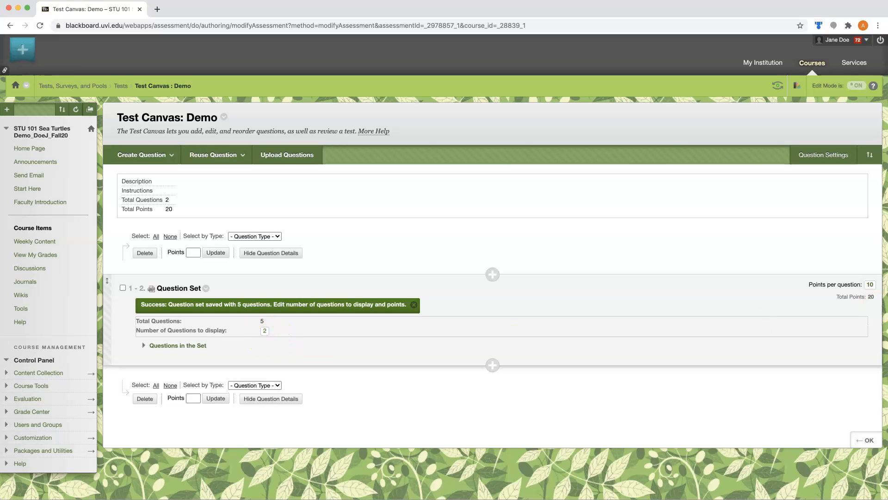
{"action": "left_click", "coordinate": [870, 284]}
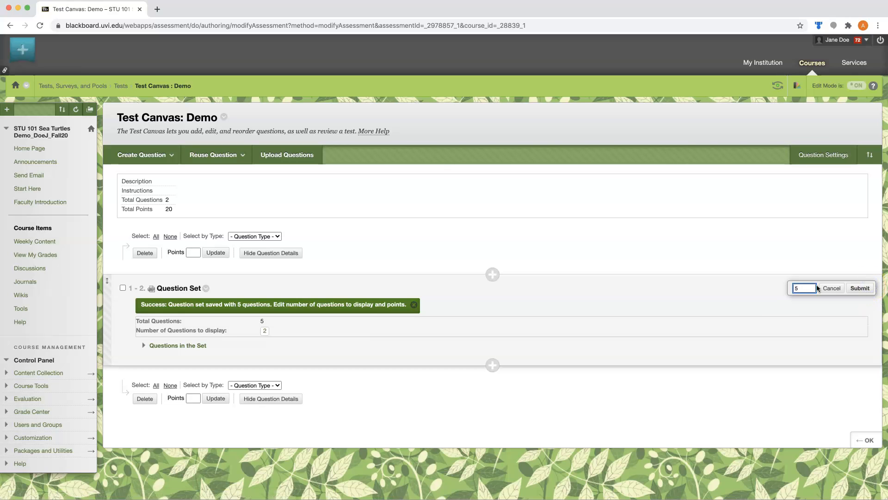
{"action": "left_click", "coordinate": [860, 288]}
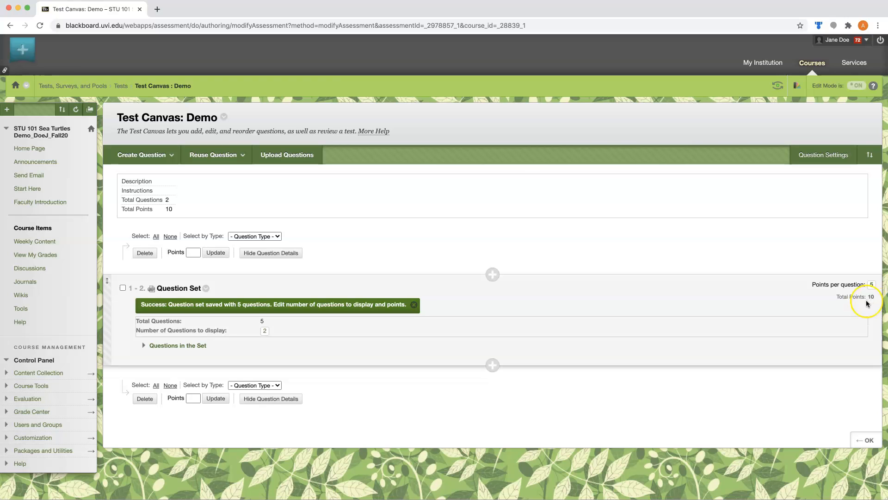
Start a random block in the Demo test and look through its pool and question type criteria
{"action": "left_click", "coordinate": [209, 154]}
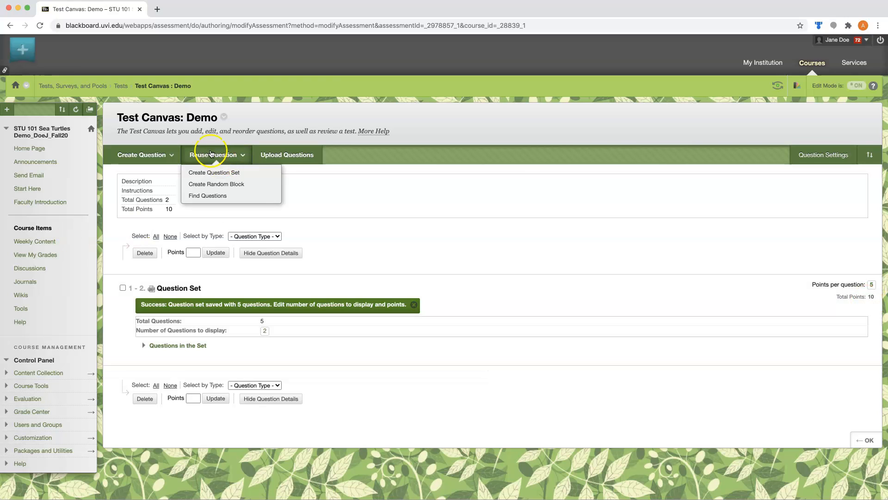
{"action": "left_click", "coordinate": [204, 185]}
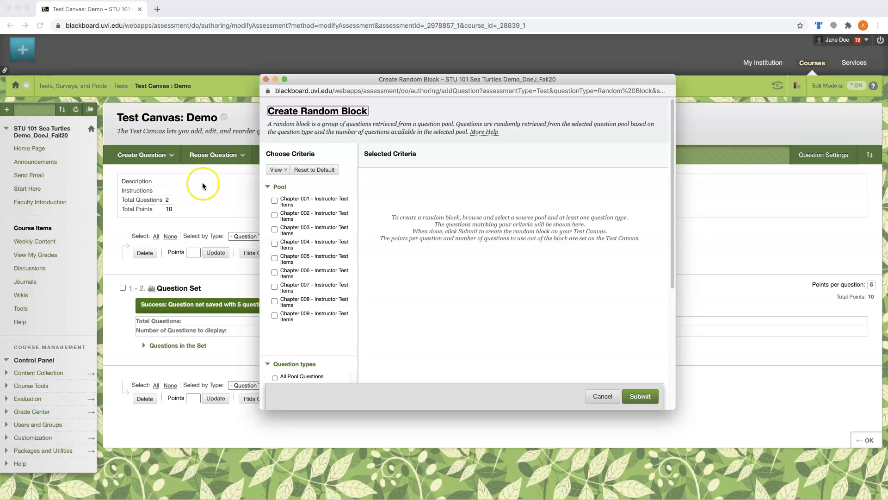
{"action": "scroll", "coordinate": [316, 225], "scroll_direction": "down", "scroll_amount": 3}
{"action": "scroll", "coordinate": [316, 224], "scroll_direction": "down", "scroll_amount": 2}
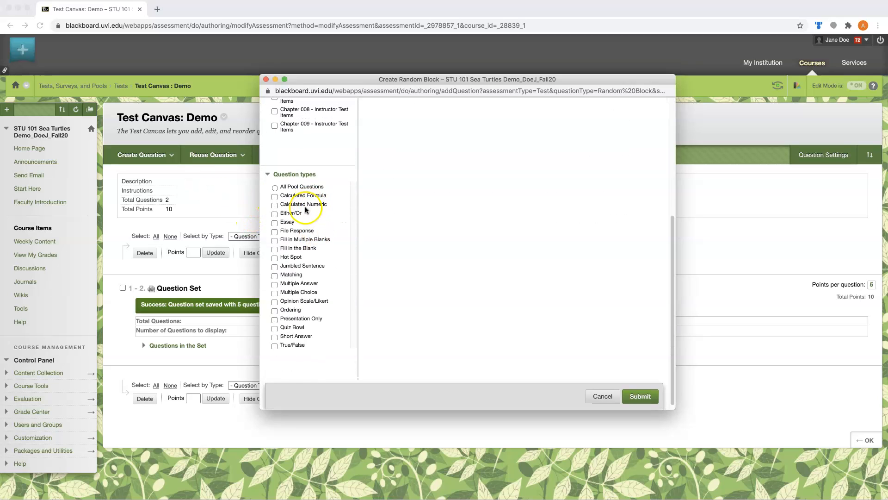
{"action": "scroll", "coordinate": [305, 206], "scroll_direction": "up", "scroll_amount": 5}
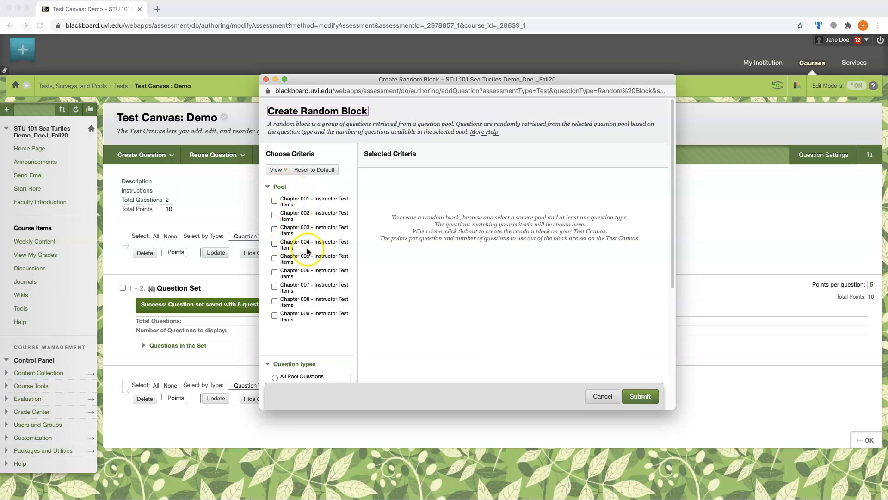
{"action": "scroll", "coordinate": [308, 251], "scroll_direction": "down", "scroll_amount": 4}
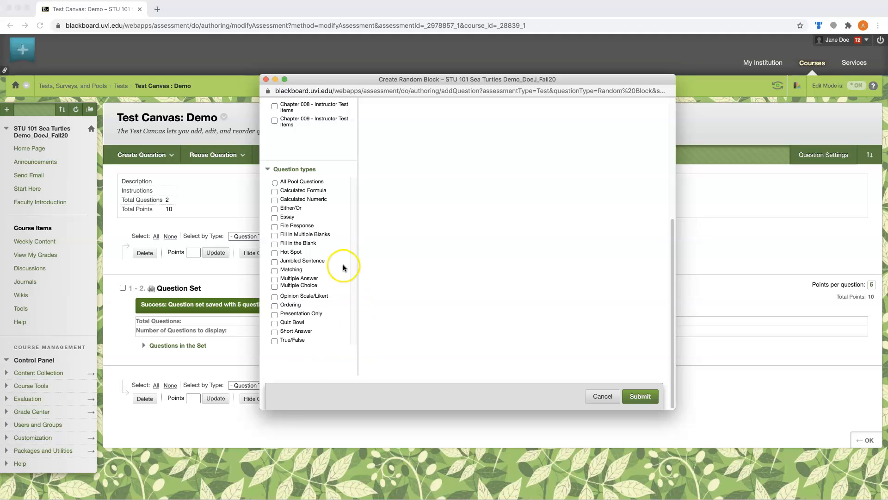
{"action": "scroll", "coordinate": [343, 268], "scroll_direction": "up", "scroll_amount": 5}
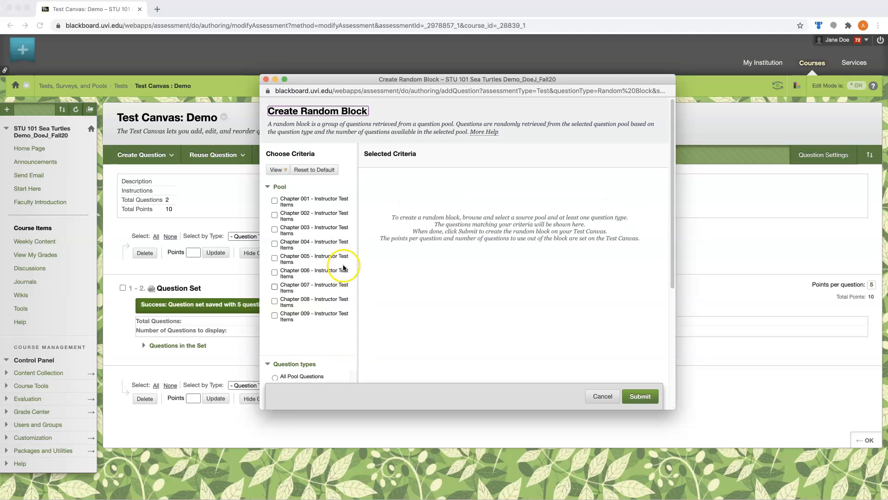
Build the random block from Multiple Choice questions in the Chapter 001 - Instructor Test Items pool, preview the matching questions and submit it
{"action": "left_click", "coordinate": [274, 201]}
{"action": "scroll", "coordinate": [301, 277], "scroll_direction": "down", "scroll_amount": 5}
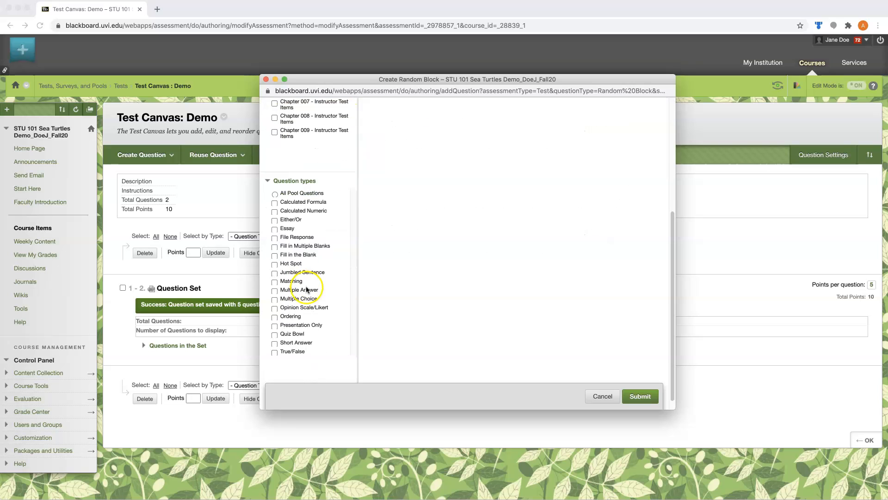
{"action": "left_click", "coordinate": [274, 299]}
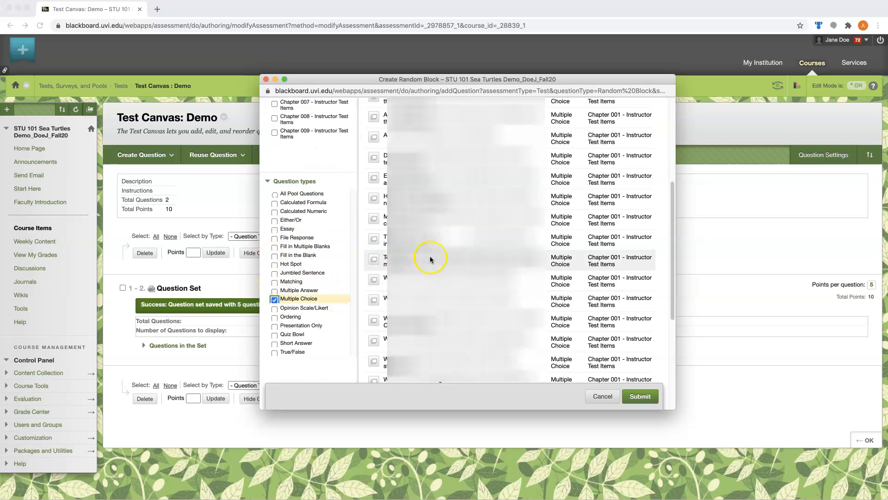
{"action": "scroll", "coordinate": [430, 256], "scroll_direction": "up", "scroll_amount": 5}
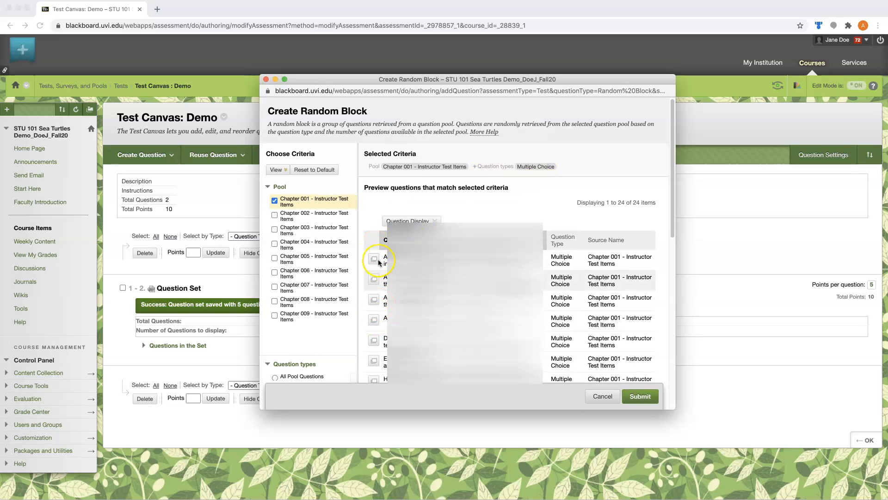
{"action": "scroll", "coordinate": [377, 310], "scroll_direction": "down", "scroll_amount": 1}
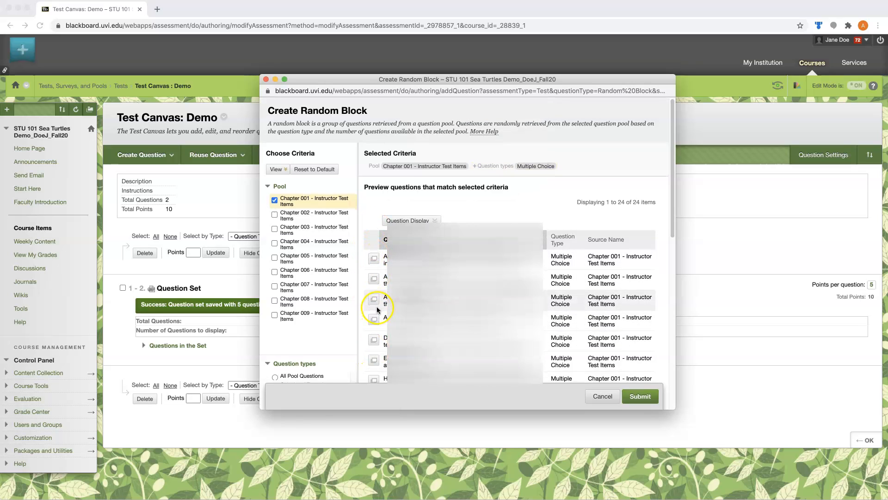
{"action": "scroll", "coordinate": [376, 309], "scroll_direction": "up", "scroll_amount": 2}
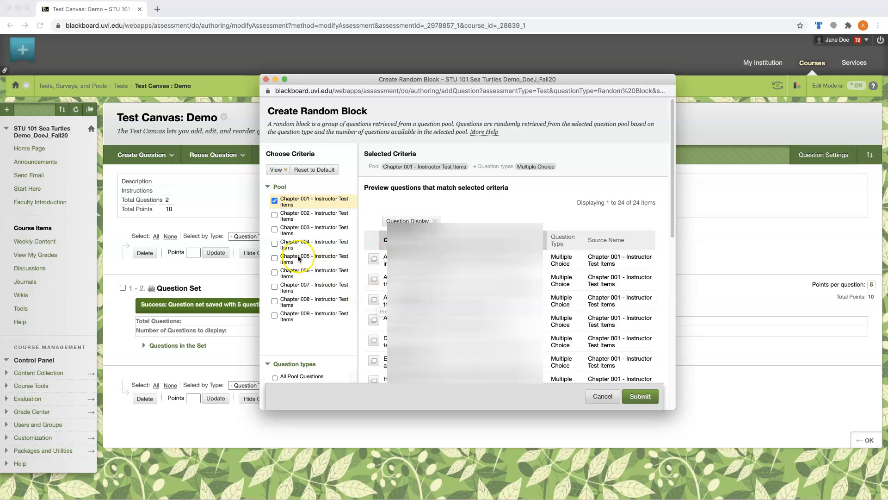
{"action": "scroll", "coordinate": [303, 246], "scroll_direction": "down", "scroll_amount": 1}
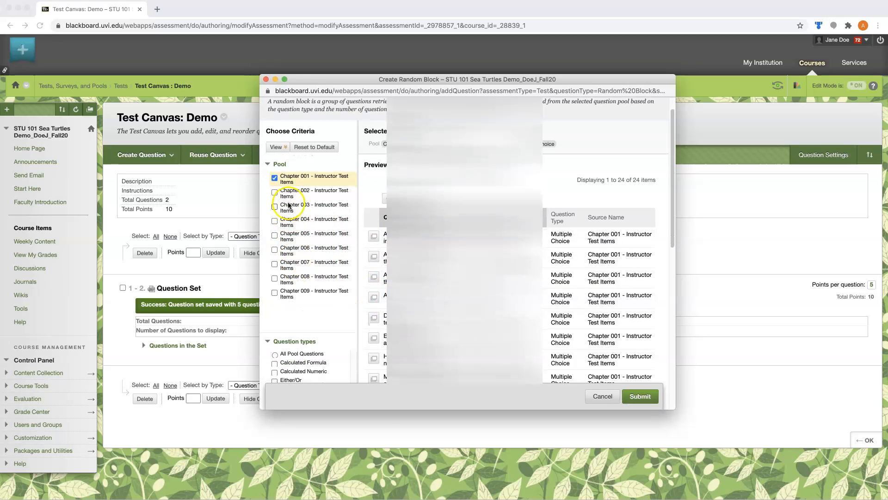
{"action": "scroll", "coordinate": [293, 283], "scroll_direction": "down", "scroll_amount": 5}
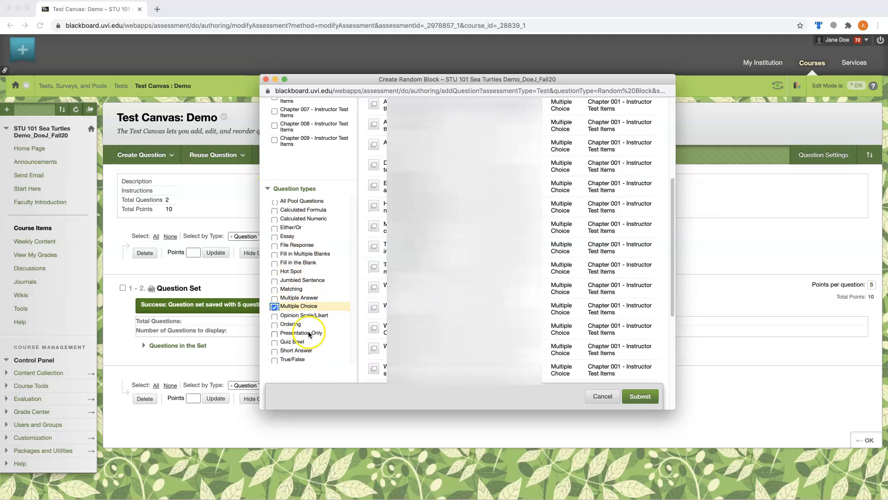
{"action": "left_click", "coordinate": [638, 396]}
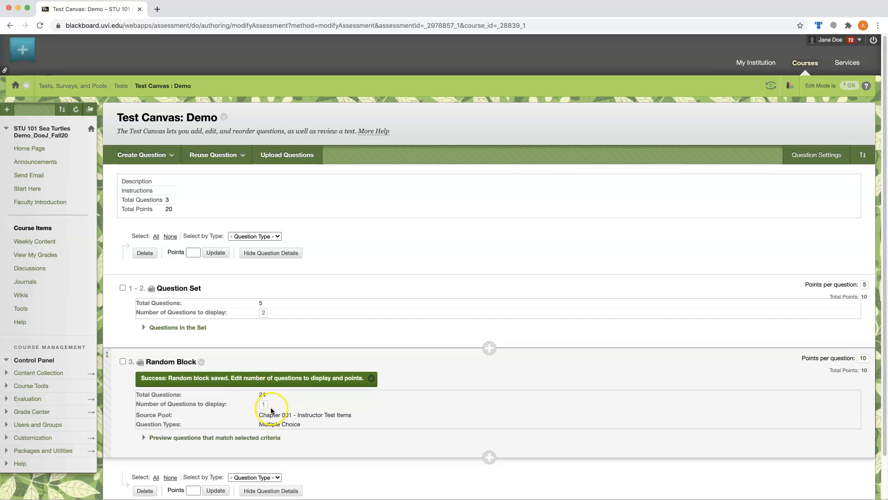
Set the random block to display 5 questions worth 5 points each
{"action": "left_click", "coordinate": [267, 408]}
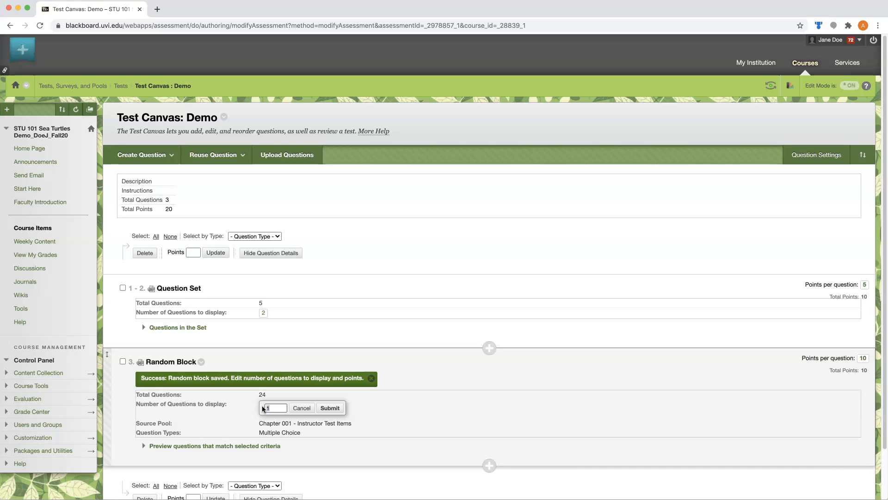
{"action": "type", "text": "5"}
{"action": "left_click", "coordinate": [326, 408]}
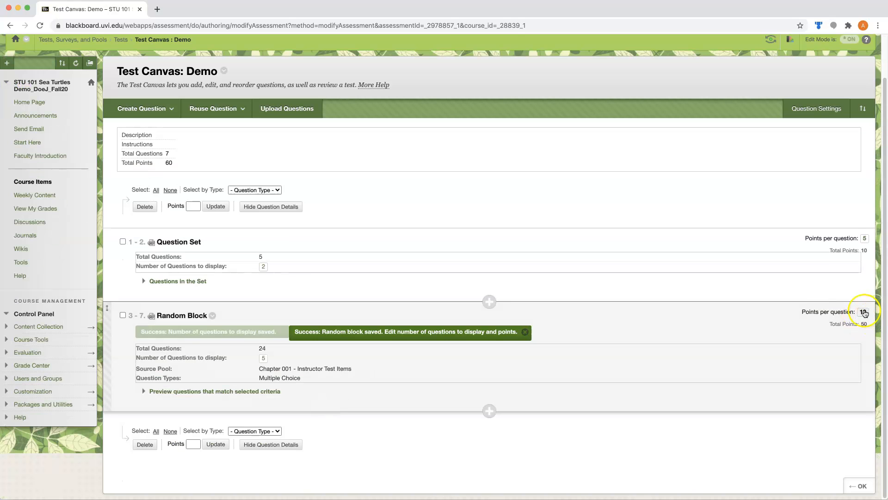
{"action": "left_click", "coordinate": [864, 313]}
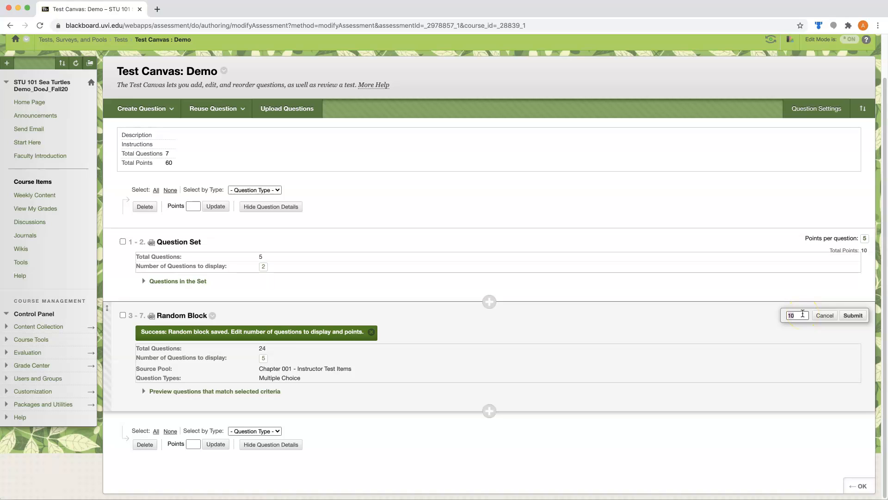
{"action": "type", "text": "5"}
{"action": "left_click", "coordinate": [853, 315]}
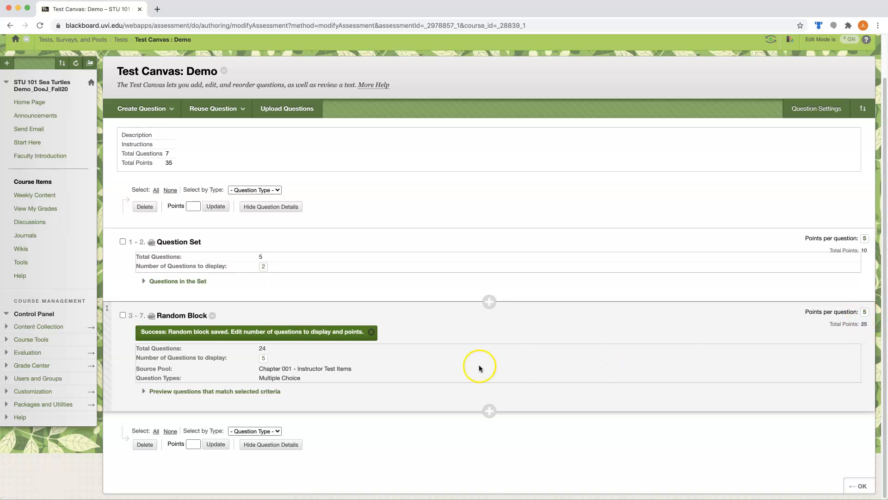
Start finding existing questions to reuse in the Demo test, using the Copy selected questions mode
{"action": "left_click", "coordinate": [211, 110]}
{"action": "left_click", "coordinate": [198, 149]}
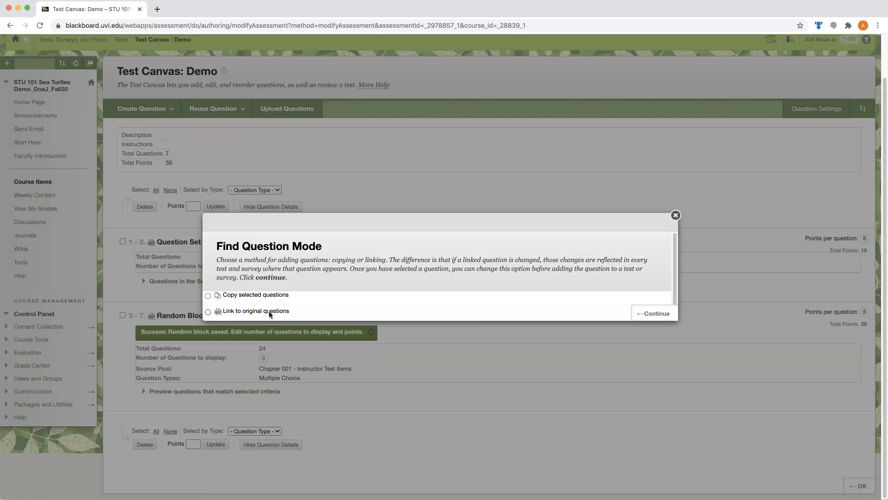
{"action": "left_click", "coordinate": [208, 296]}
{"action": "left_click", "coordinate": [208, 297]}
{"action": "left_click", "coordinate": [523, 294]}
{"action": "left_click", "coordinate": [208, 296]}
{"action": "left_click", "coordinate": [646, 316]}
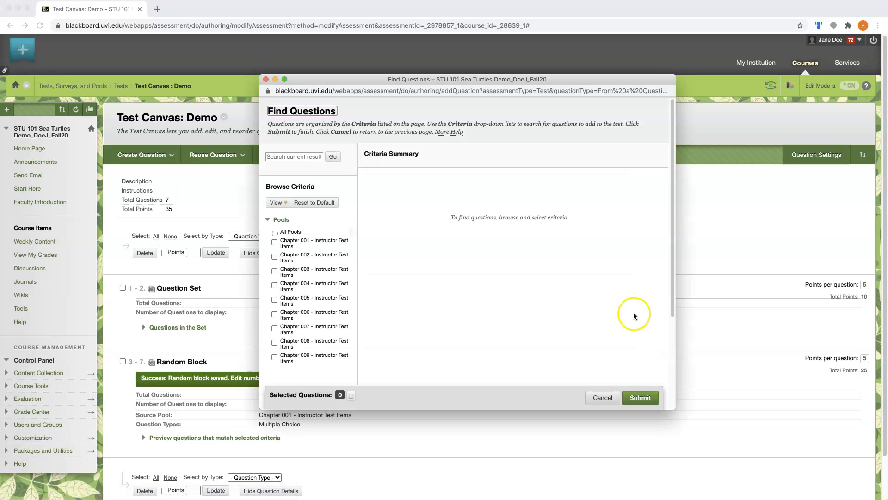
Limit the question search to Multiple Choice items in the Chapter 001 - Instructor Test Items pool
{"action": "left_click", "coordinate": [276, 242]}
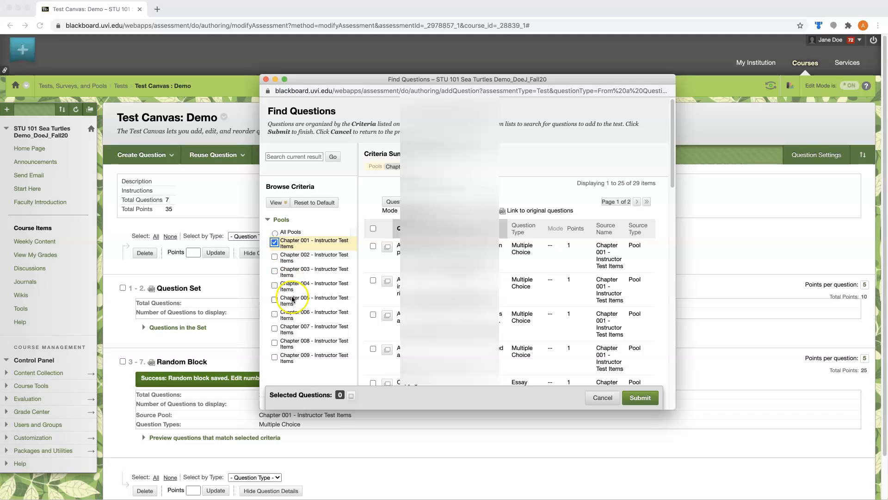
{"action": "scroll", "coordinate": [292, 300], "scroll_direction": "down", "scroll_amount": 5}
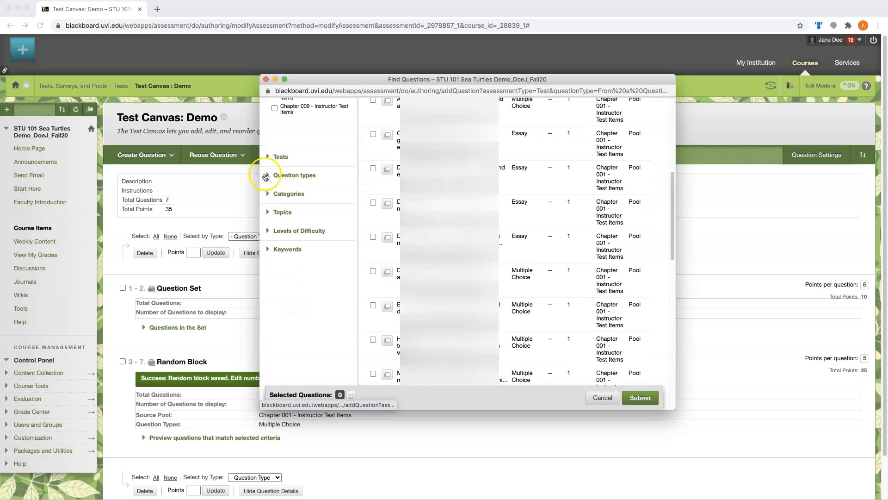
{"action": "left_click", "coordinate": [267, 175]}
{"action": "left_click", "coordinate": [275, 285]}
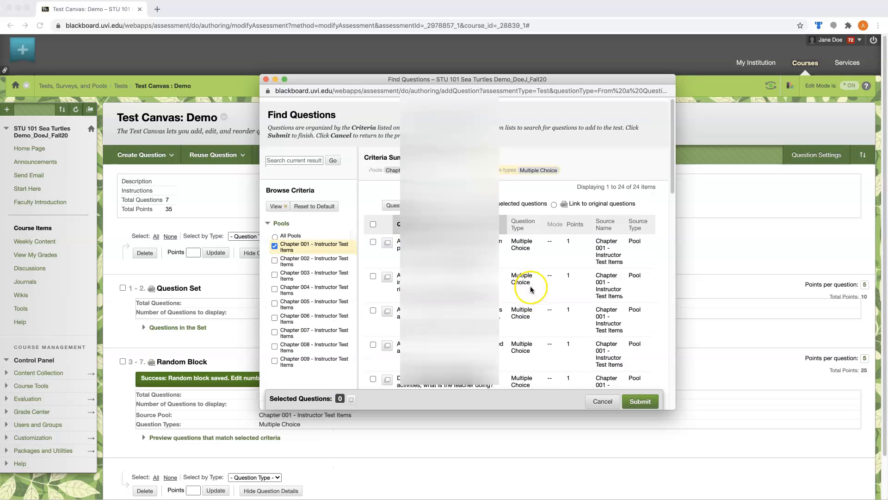
Select the first, third and fourth Multiple Choice questions in the results and add them to the Demo test as copies
{"action": "left_click", "coordinate": [373, 239]}
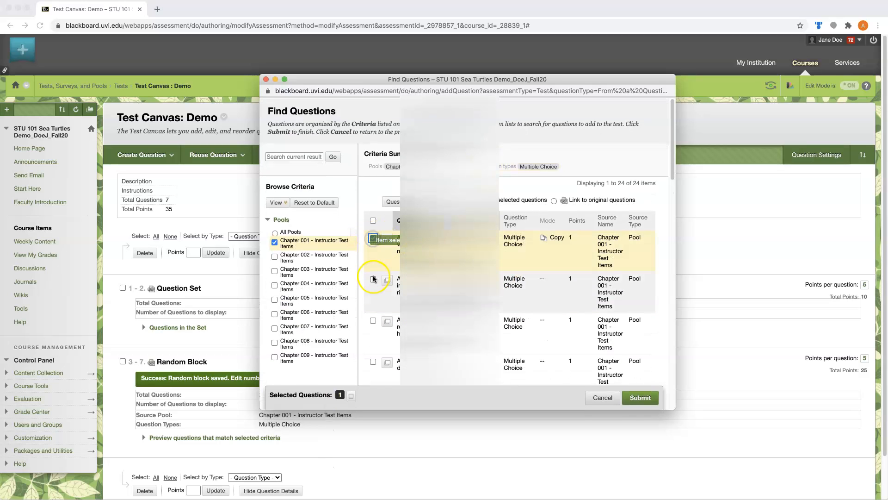
{"action": "left_click", "coordinate": [373, 321]}
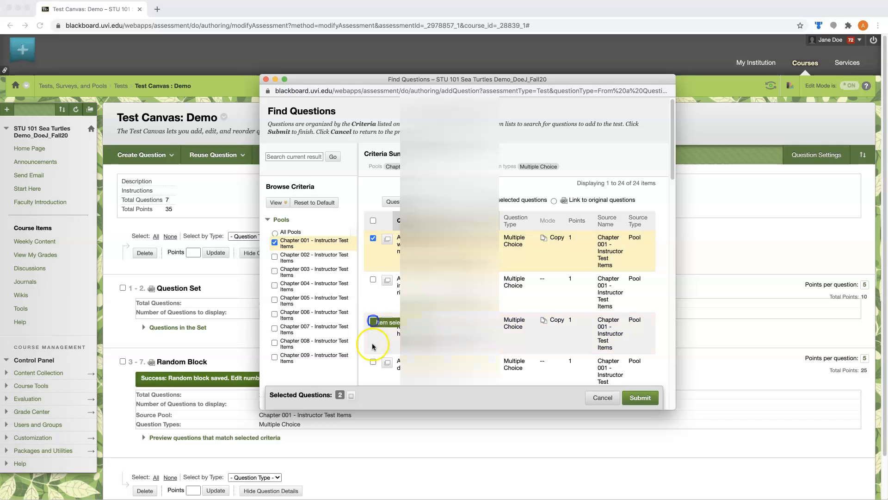
{"action": "left_click", "coordinate": [373, 361]}
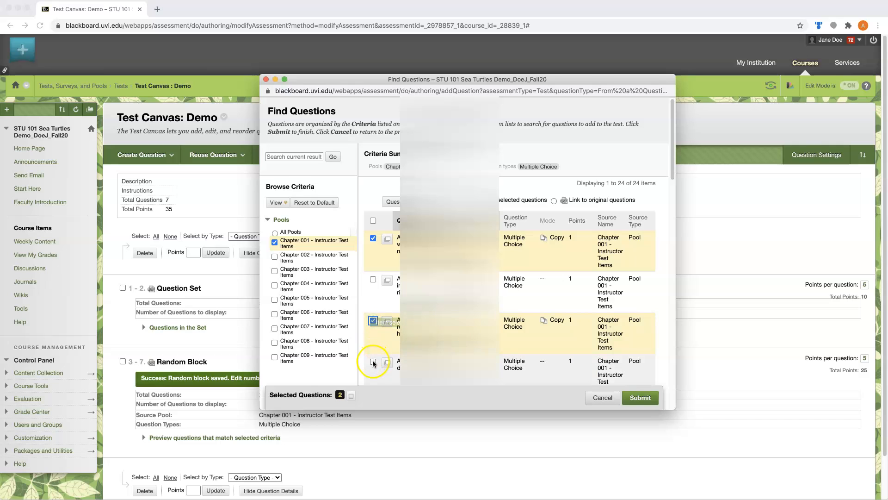
{"action": "left_click", "coordinate": [648, 401]}
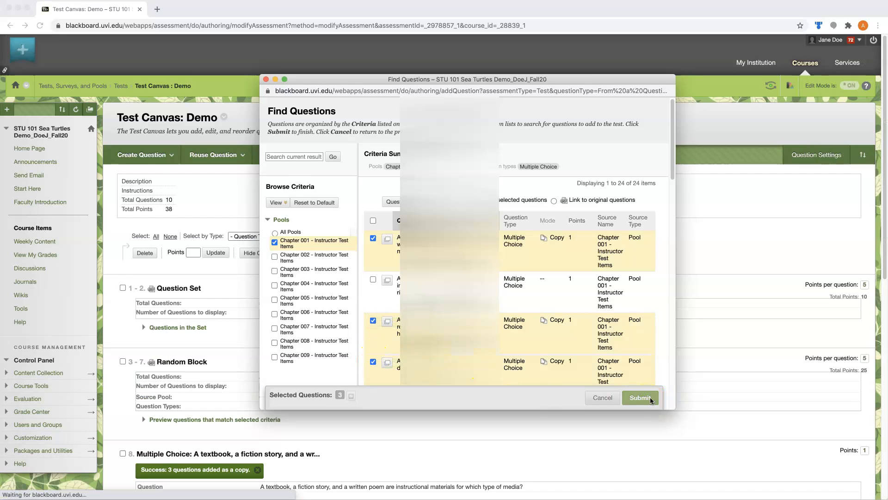
Set the points for copied question 8 to 2 and finish editing the Demo test's questions
{"action": "scroll", "coordinate": [189, 142], "scroll_direction": "down", "scroll_amount": 2}
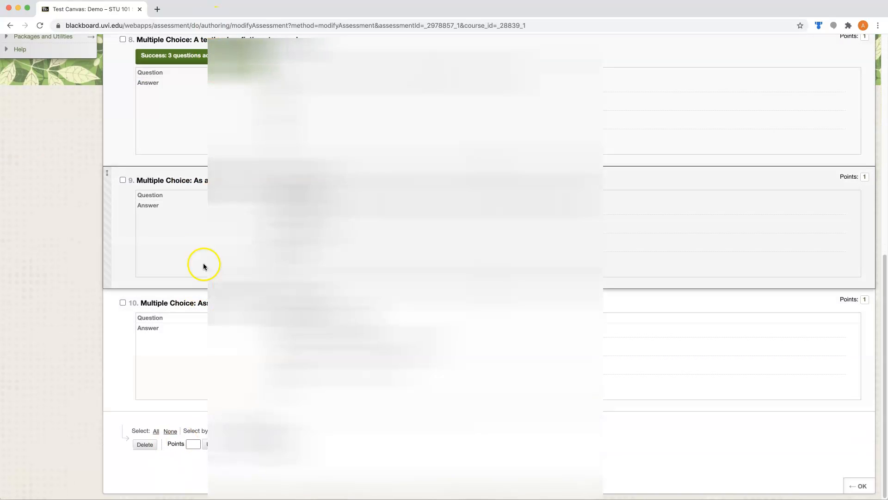
{"action": "scroll", "coordinate": [230, 300], "scroll_direction": "up", "scroll_amount": 5}
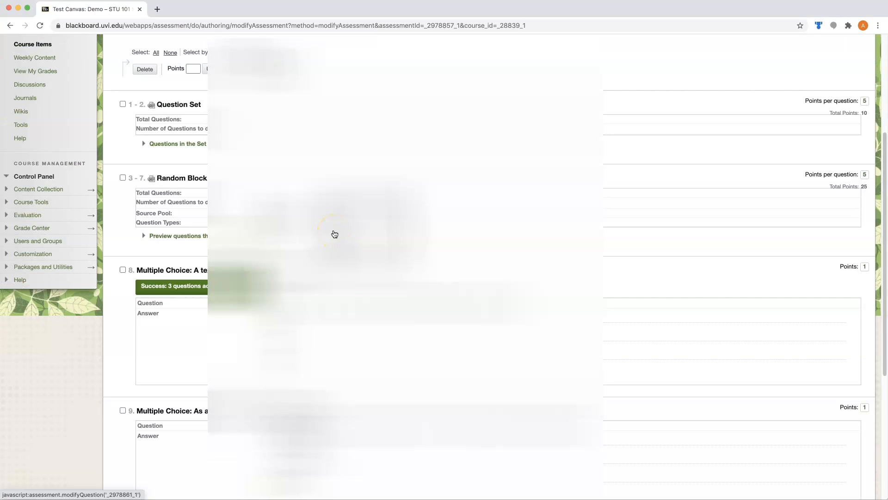
{"action": "left_click", "coordinate": [865, 267]}
{"action": "left_click", "coordinate": [748, 270]}
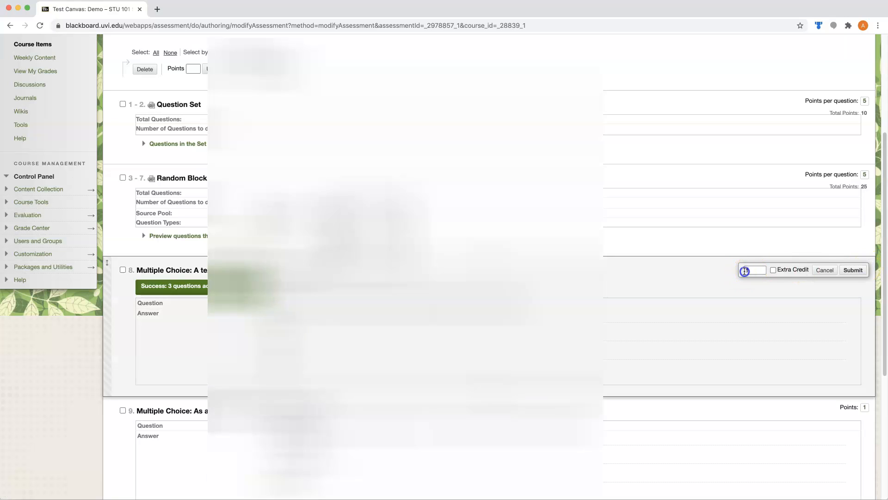
{"action": "type", "text": "2"}
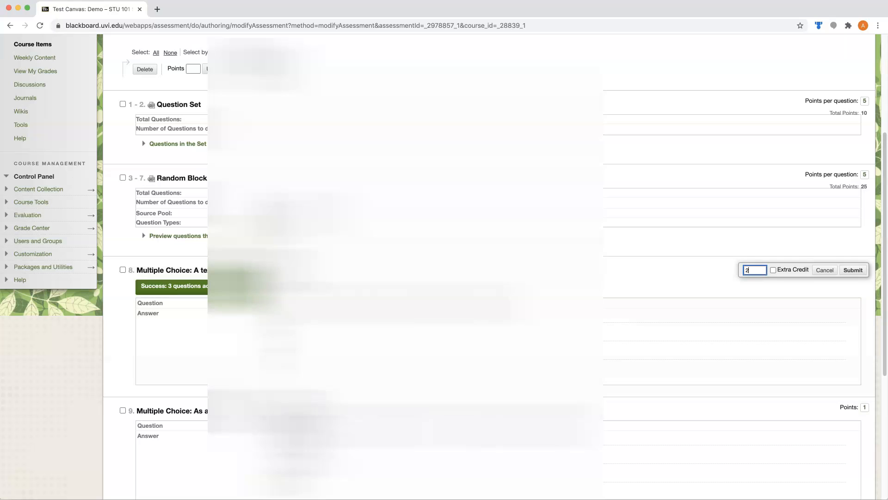
{"action": "left_click", "coordinate": [852, 271]}
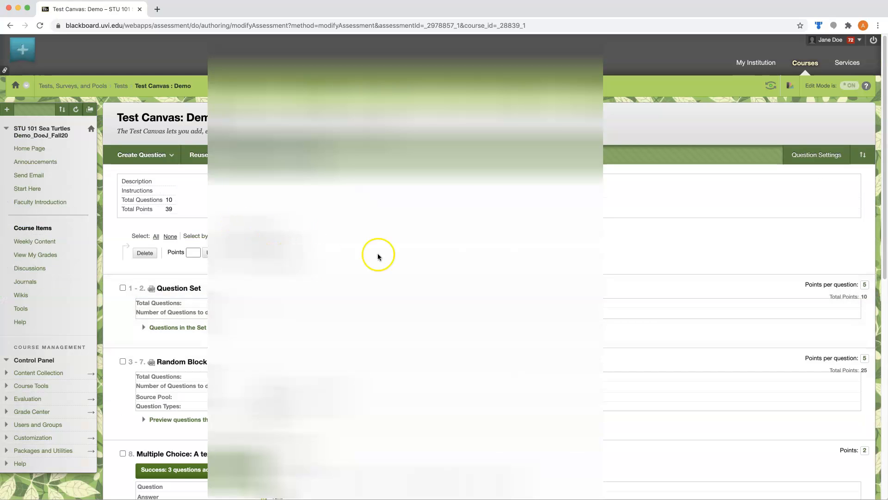
{"action": "scroll", "coordinate": [620, 232], "scroll_direction": "down", "scroll_amount": 15}
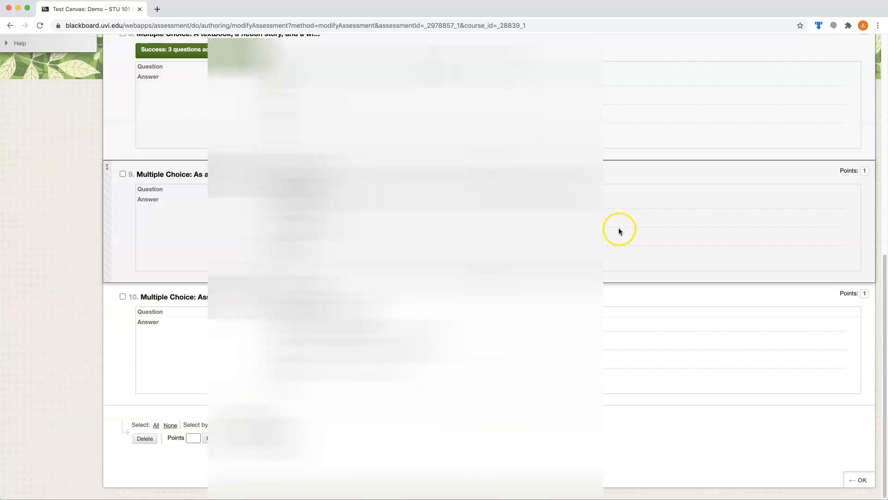
{"action": "left_click", "coordinate": [860, 483]}
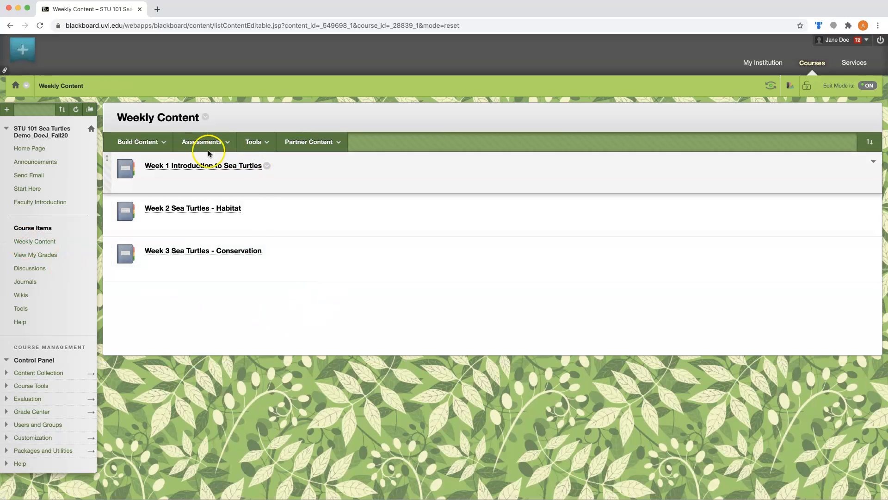
Add the existing Demo test to the Weekly Content area as an assessment
{"action": "left_click", "coordinate": [203, 145]}
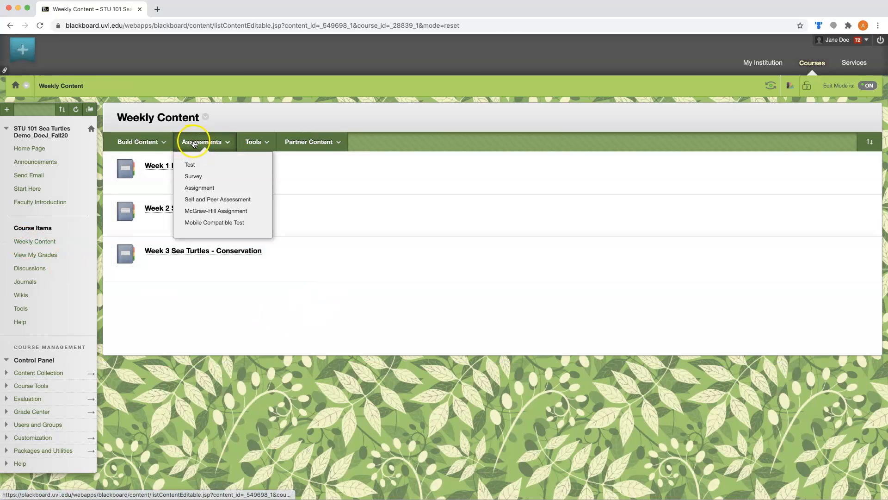
{"action": "left_click", "coordinate": [193, 167]}
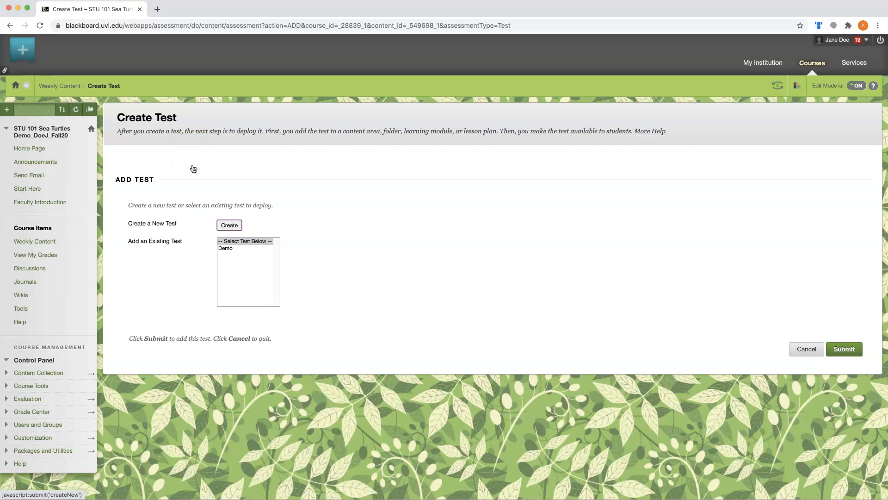
{"action": "left_click", "coordinate": [226, 249]}
{"action": "left_click", "coordinate": [837, 352]}
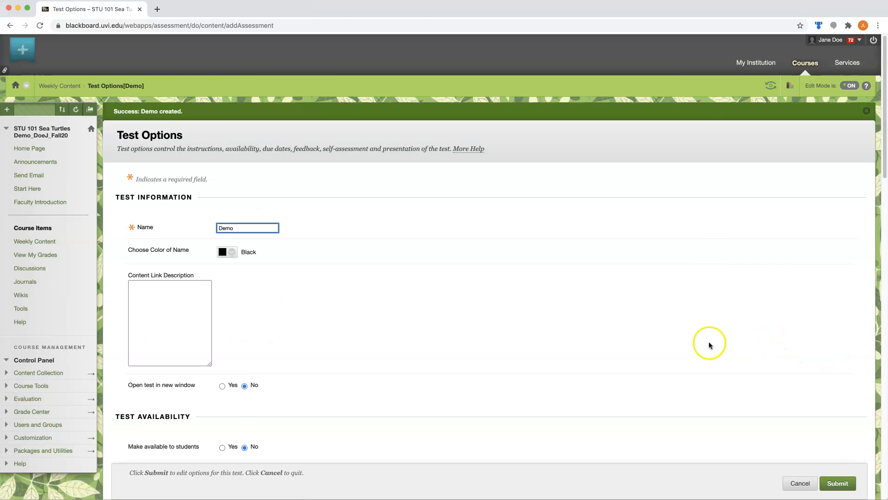
Review the Demo test's options, make the test available to students and submit the options
{"action": "scroll", "coordinate": [676, 337], "scroll_direction": "down", "scroll_amount": 5}
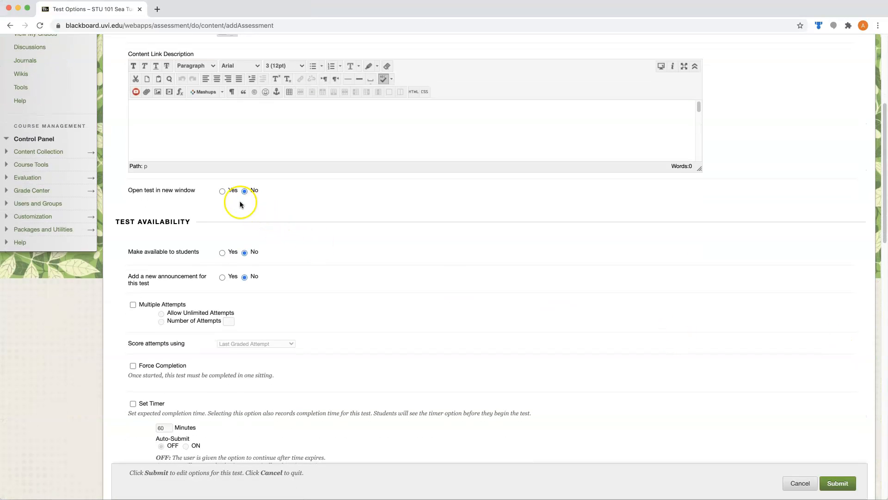
{"action": "scroll", "coordinate": [378, 349], "scroll_direction": "down", "scroll_amount": 1}
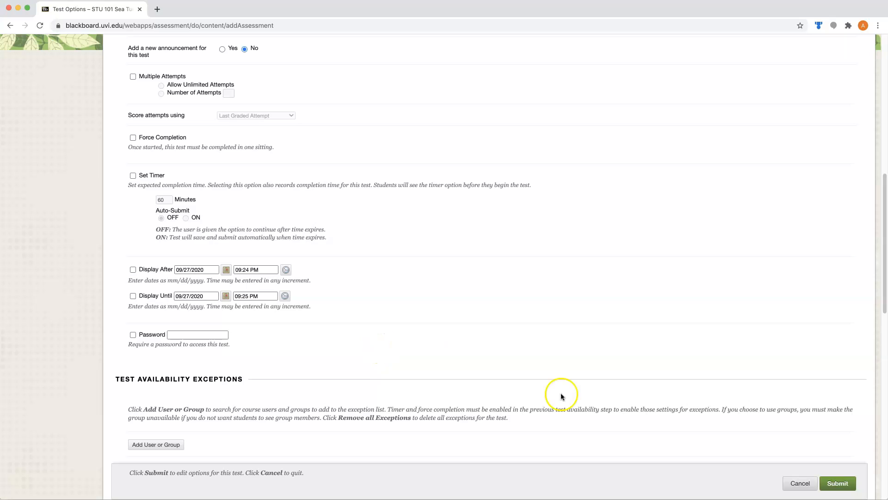
{"action": "scroll", "coordinate": [445, 290], "scroll_direction": "up", "scroll_amount": 3}
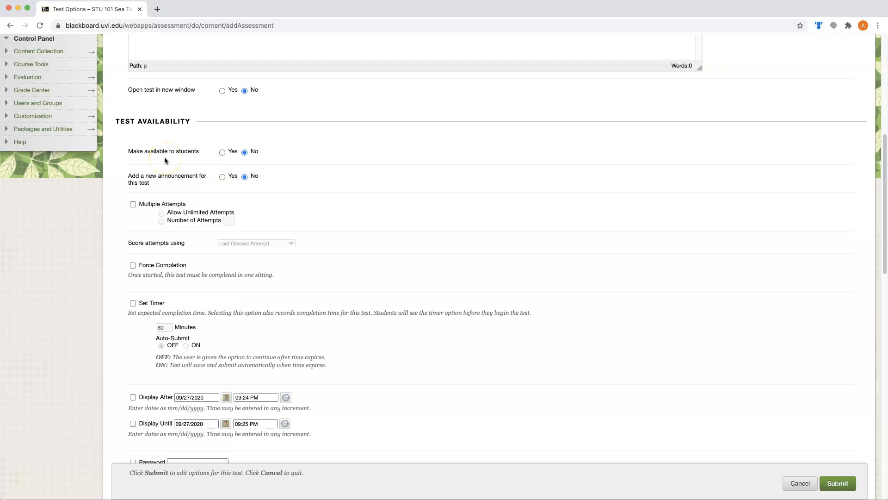
{"action": "scroll", "coordinate": [165, 157], "scroll_direction": "down", "scroll_amount": 15}
{"action": "left_click", "coordinate": [133, 141]}
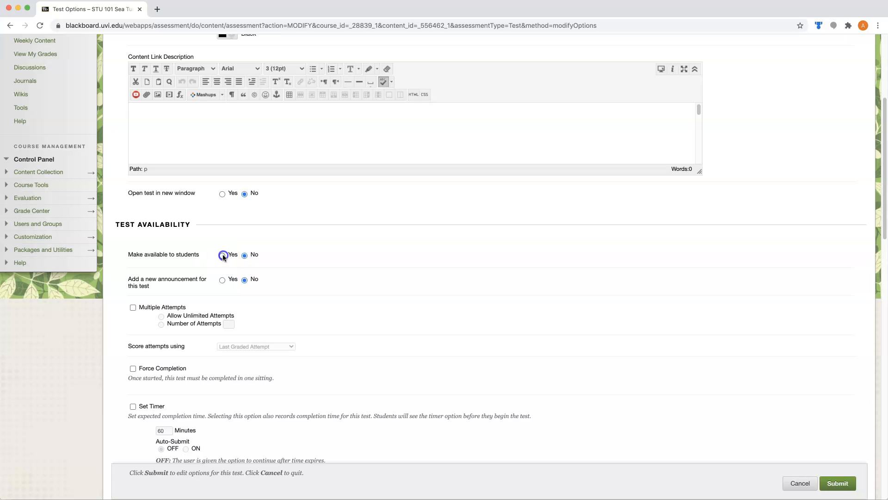
{"action": "left_click", "coordinate": [222, 256]}
{"action": "left_click", "coordinate": [838, 483]}
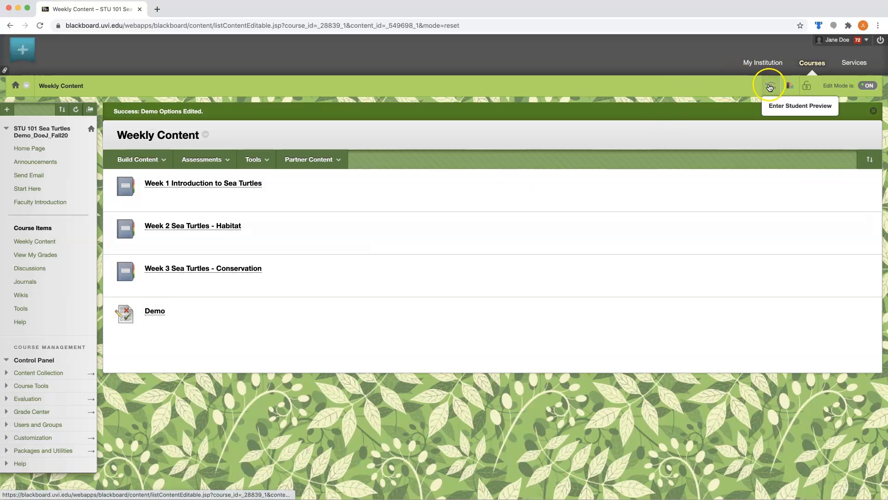
Enter Student Preview, open the Demo test from Weekly Content and begin an attempt
{"action": "left_click", "coordinate": [770, 87]}
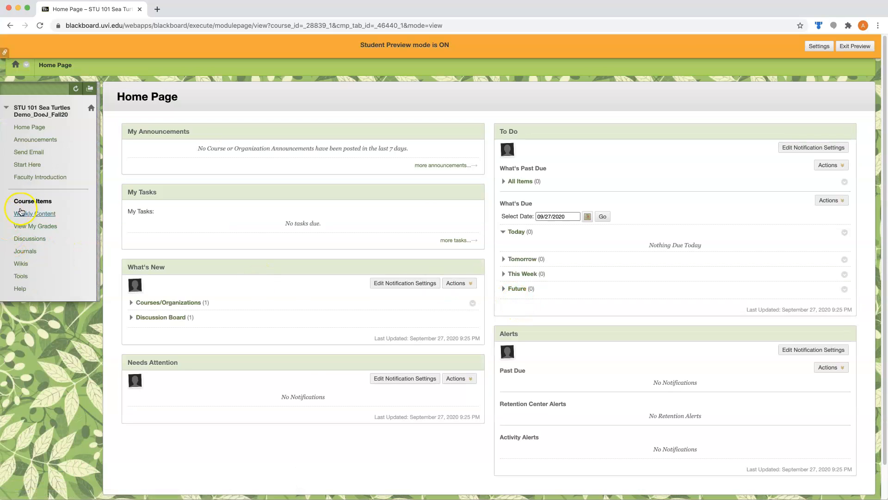
{"action": "left_click", "coordinate": [29, 214]}
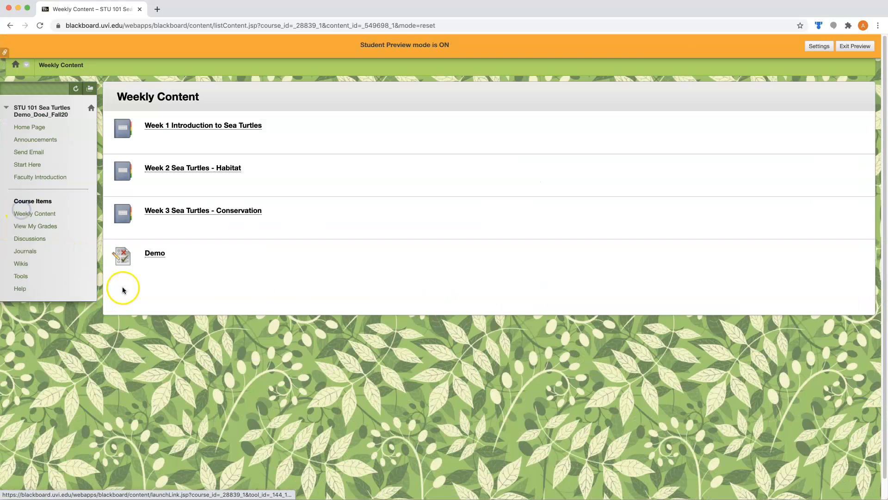
{"action": "left_click", "coordinate": [156, 254]}
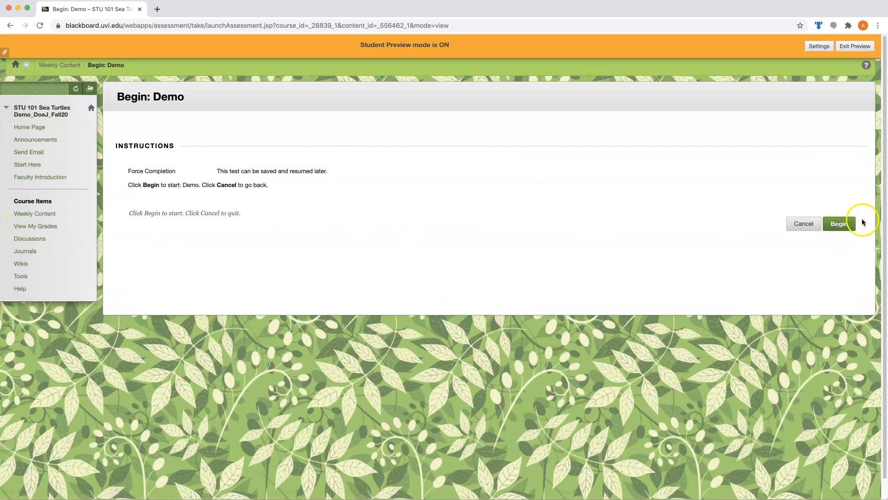
{"action": "left_click", "coordinate": [839, 223]}
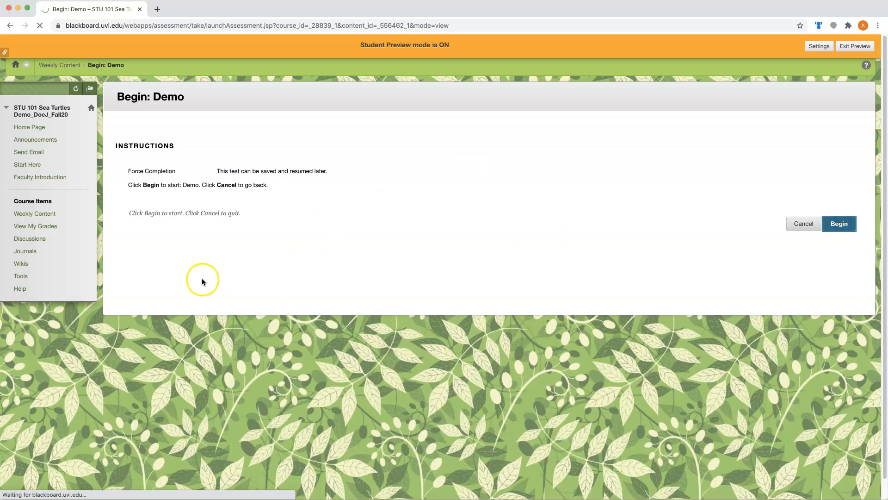